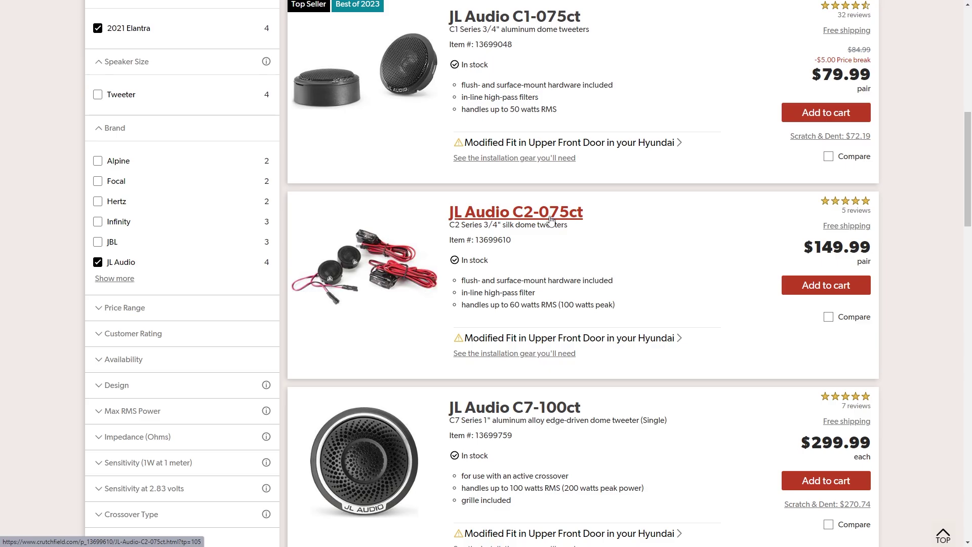
View the installation gear needed for the JL Audio C2-075ct tweeter listing
left_click(566, 354)
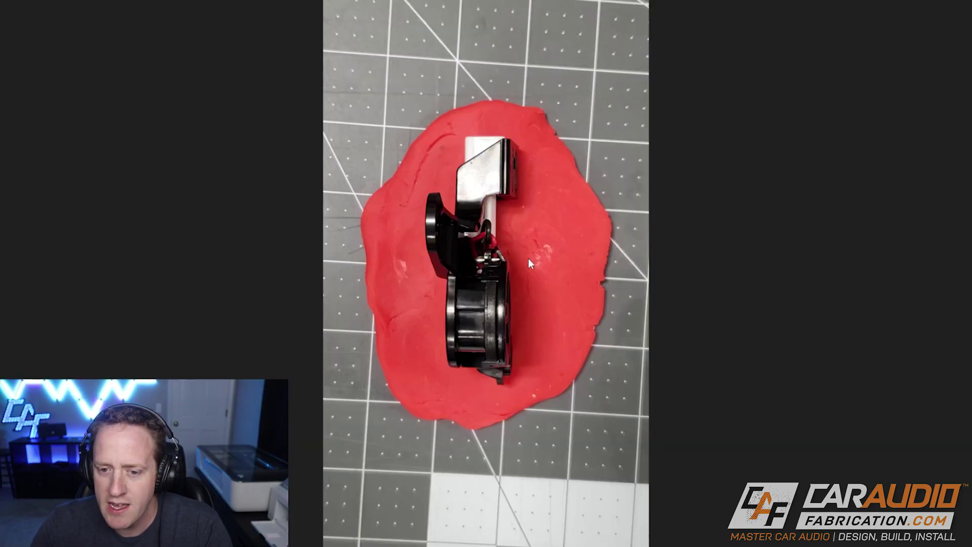
scroll(551, 252, "up", 2)
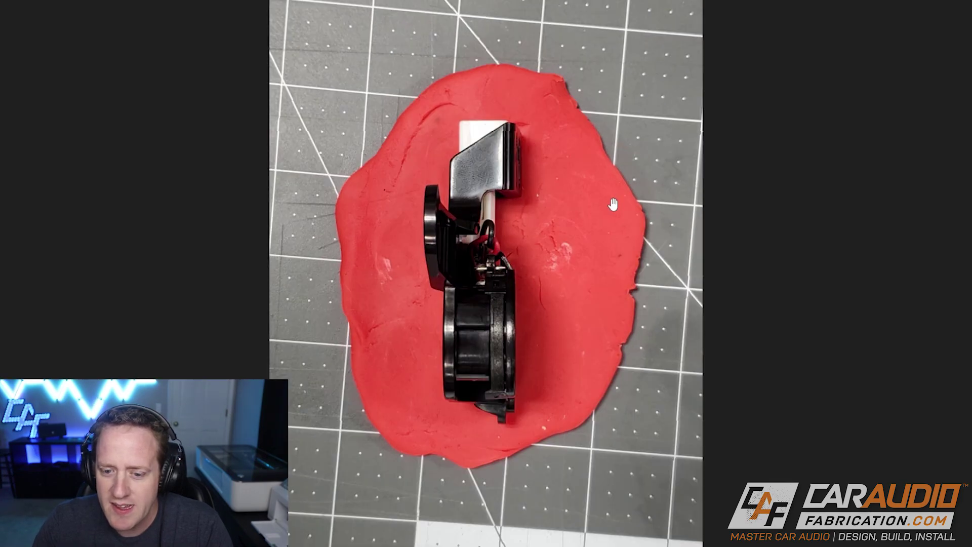
scroll(608, 205, "down", 1)
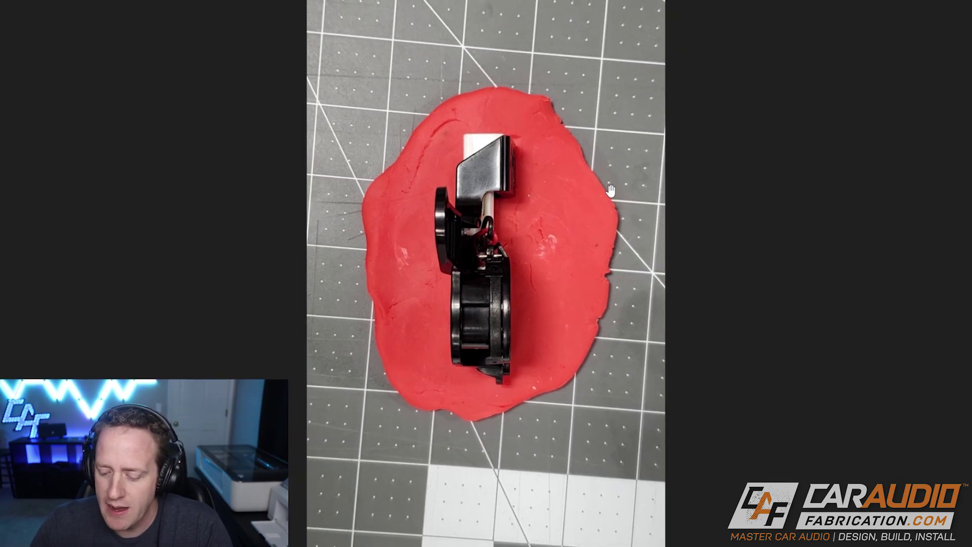
key("Right")
scroll(547, 208, "up", 2)
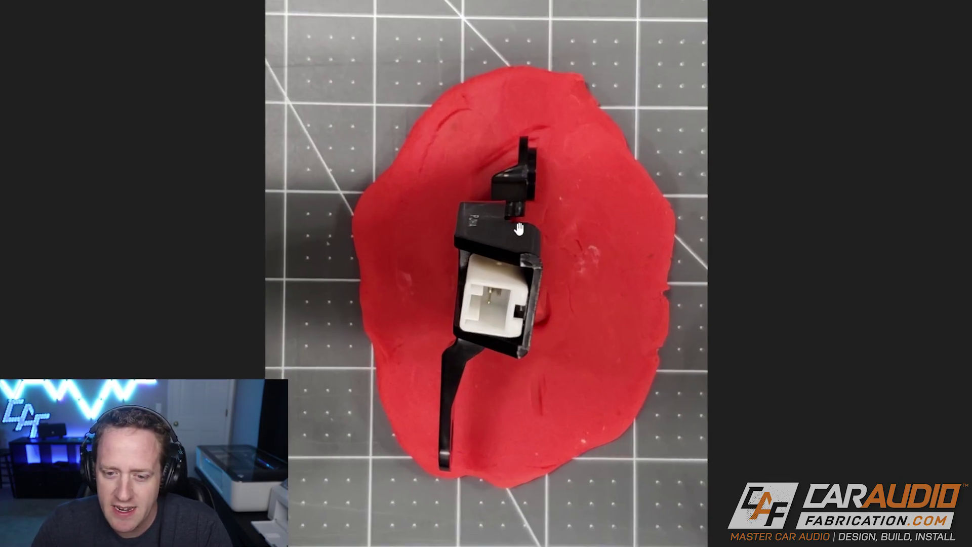
scroll(548, 208, "down", 1)
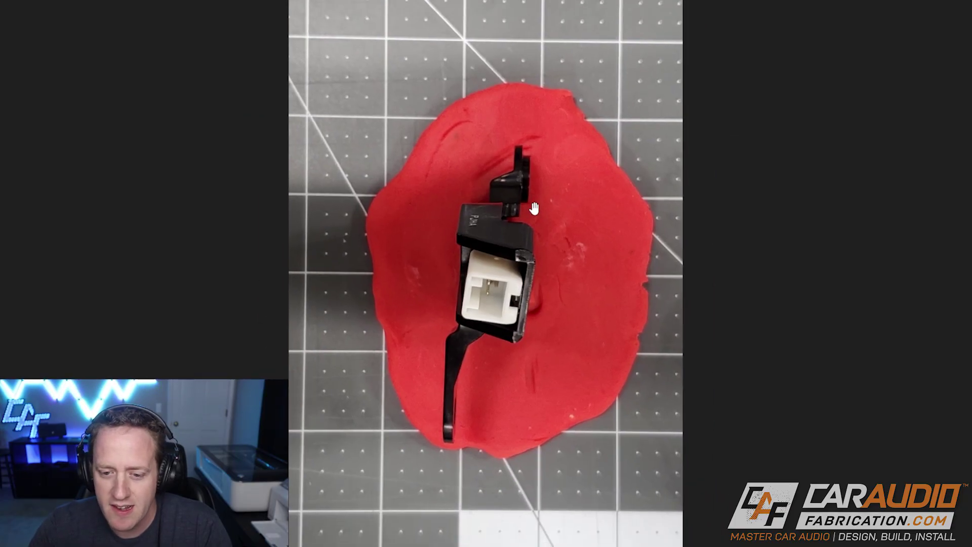
key("Right")
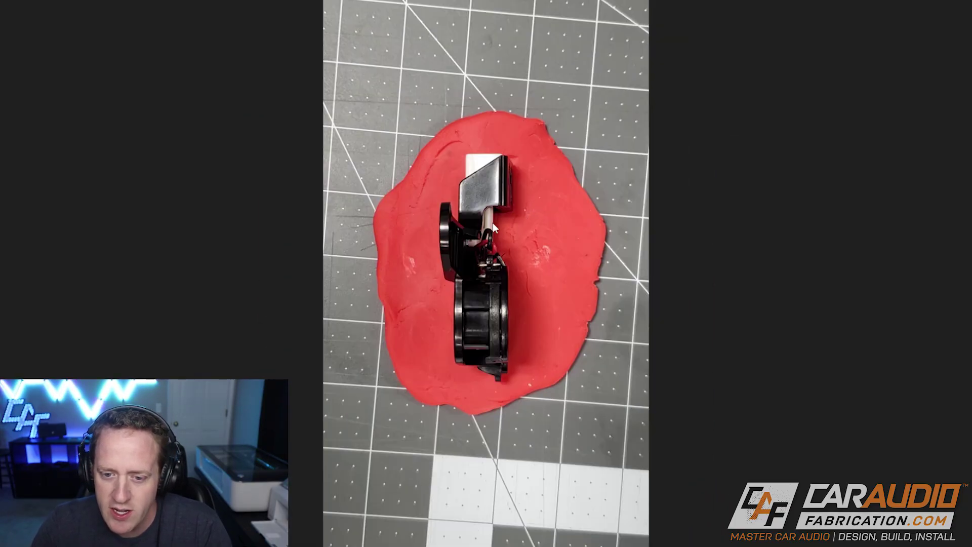
scroll(551, 171, "down", 1)
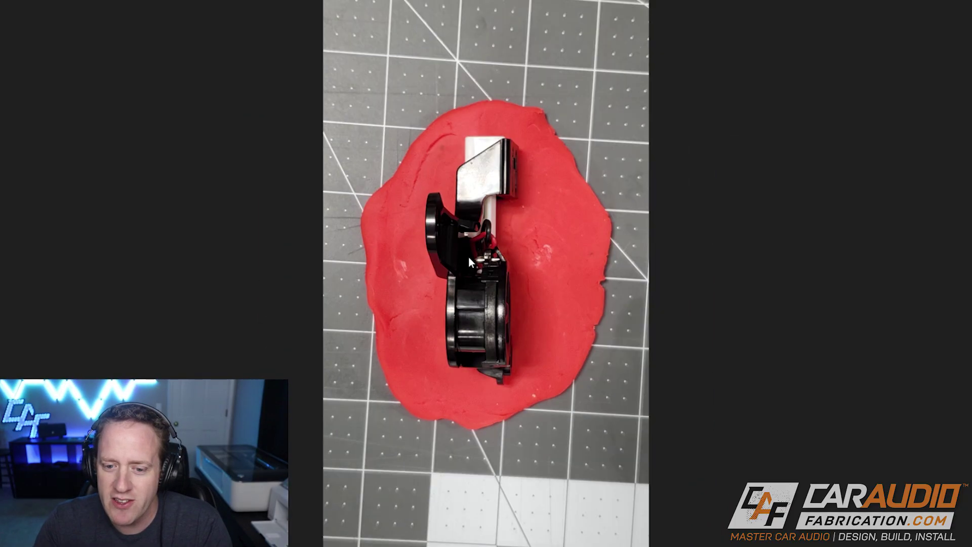
scroll(469, 256, "up", 1)
scroll(486, 240, "up", 1)
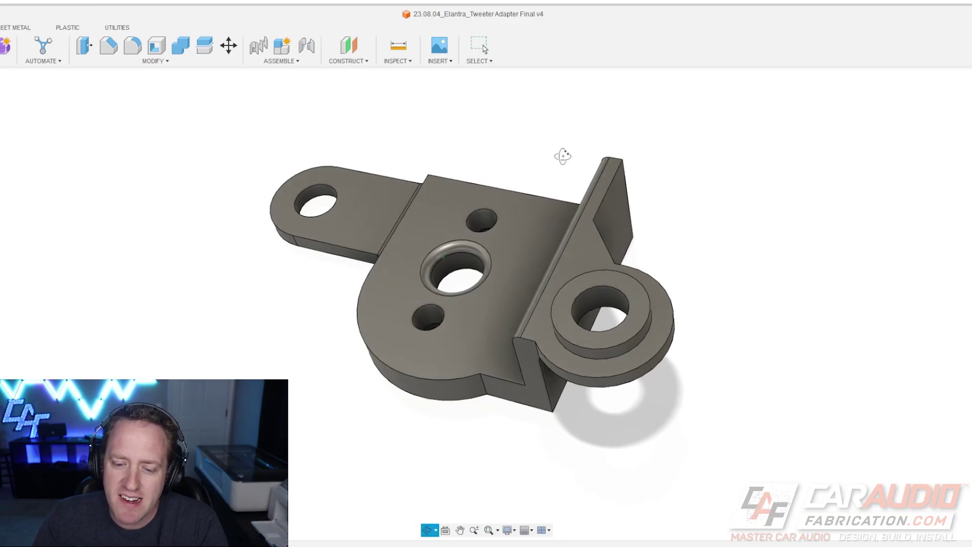
Orbit around the finished tweeter adapter, then undo to remove it from the viewport
mouse_move(562, 157)
left_mouse_down()
mouse_move(573, 141)
mouse_move(556, 134)
left_mouse_up()
key("Escape")
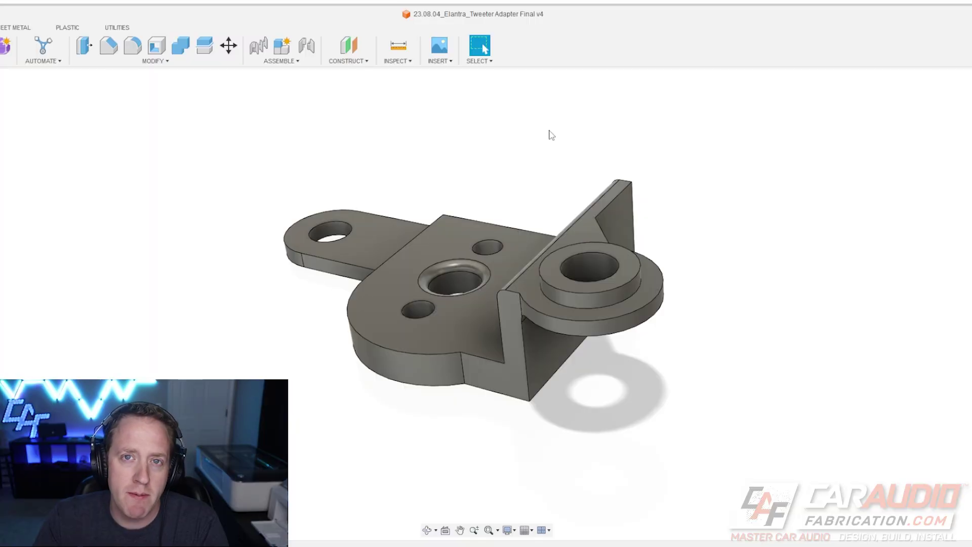
mouse_move(512, 143)
middle_mouse_down("shift")
mouse_move(517, 173)
mouse_move(512, 138)
mouse_move(512, 160)
middle_mouse_up("shift")
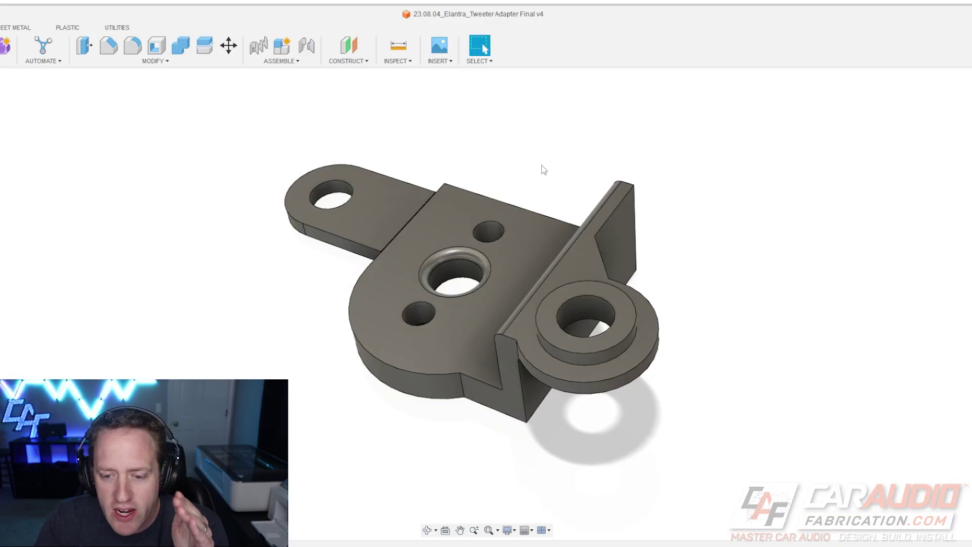
mouse_move(489, 203)
middle_mouse_down("shift")
mouse_move(495, 177)
mouse_move(503, 206)
middle_mouse_up("shift")
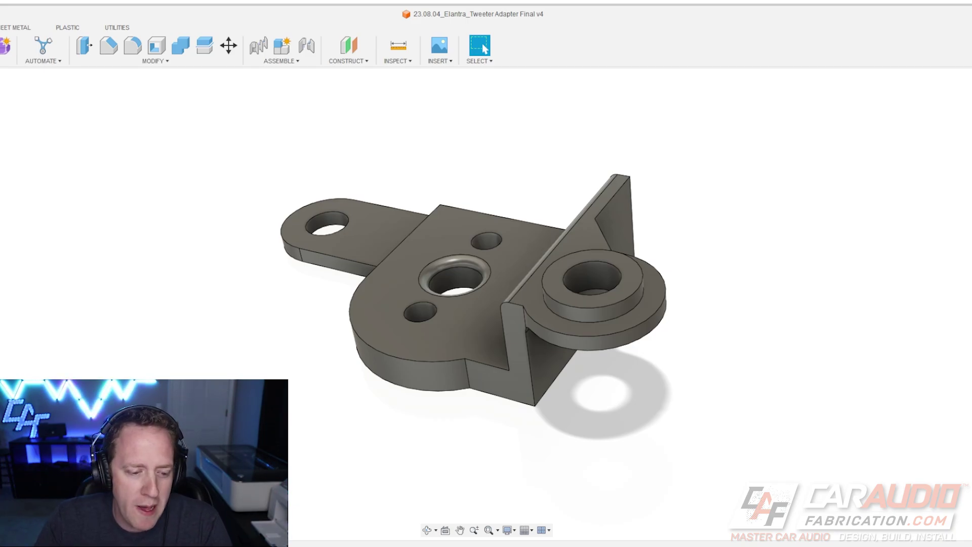
key("ctrl+z")
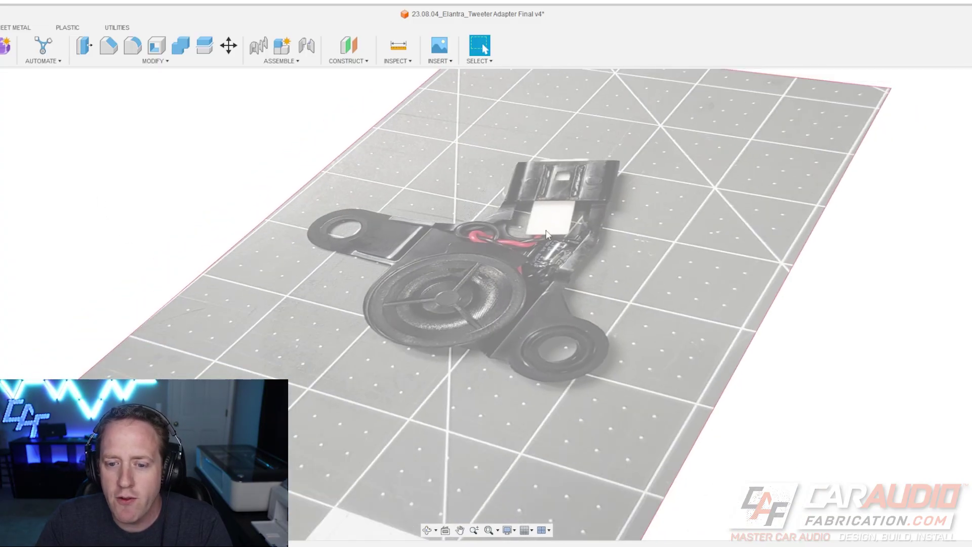
From top view, calibrate the photo canvas by marking two points one grid square apart
mouse_move(278, 210)
middle_mouse_down("shift")
mouse_move(550, 245)
mouse_move(806, 302)
mouse_move(722, 256)
middle_mouse_up("shift")
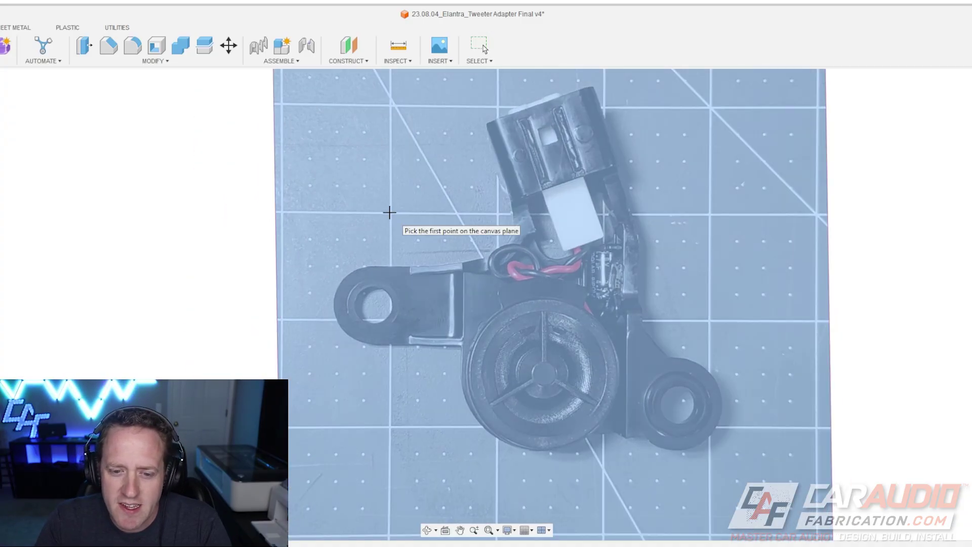
left_click(390, 212)
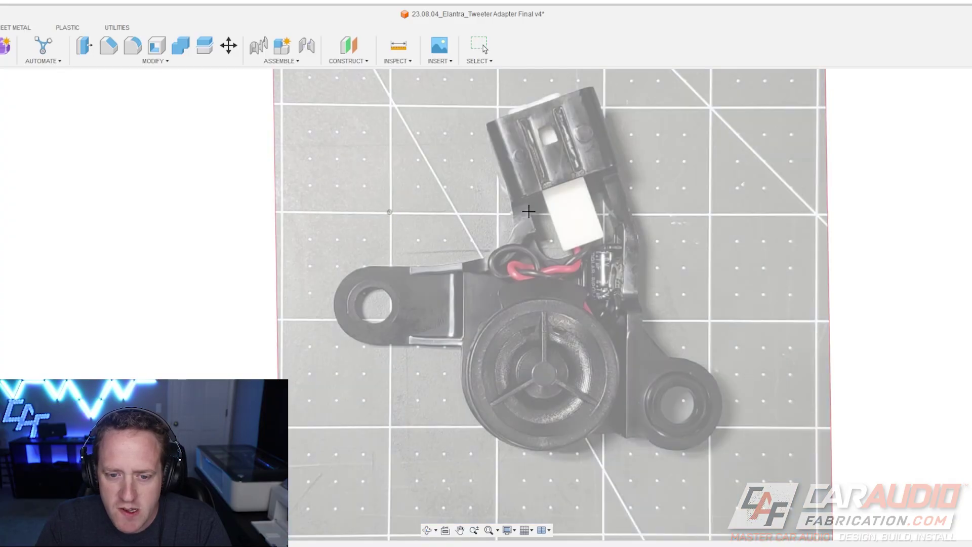
left_click(496, 215)
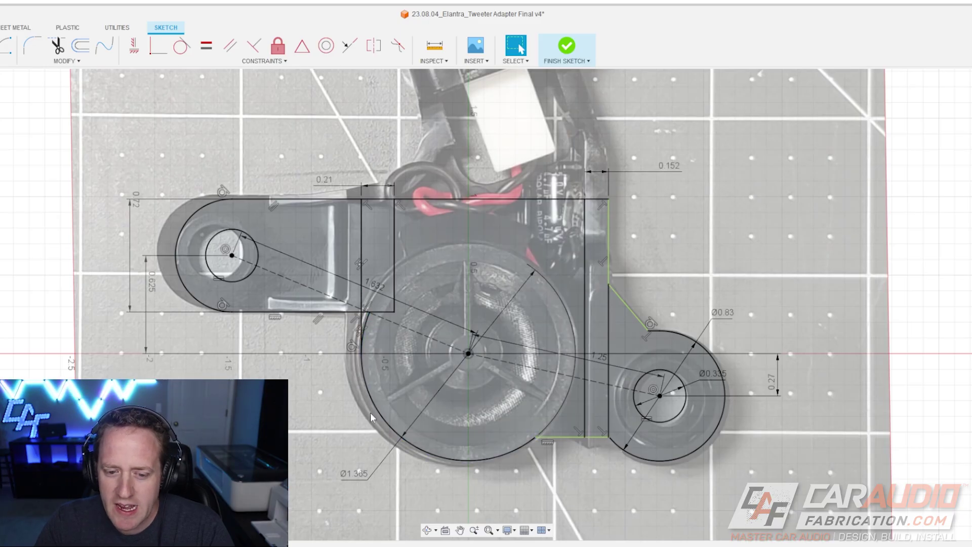
Close the large circle profile and check the 0.152 and 1.632 outline dimensions
left_click(471, 467)
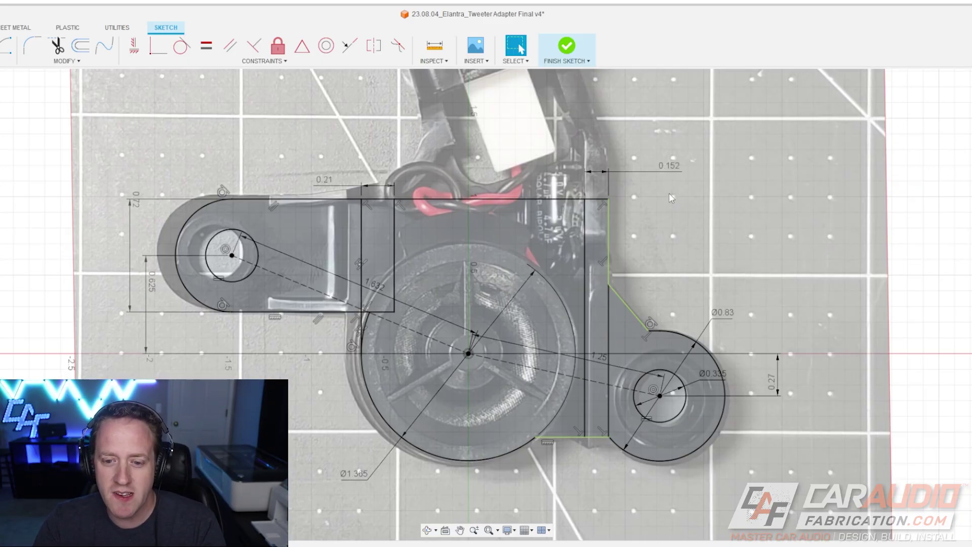
left_click(628, 172)
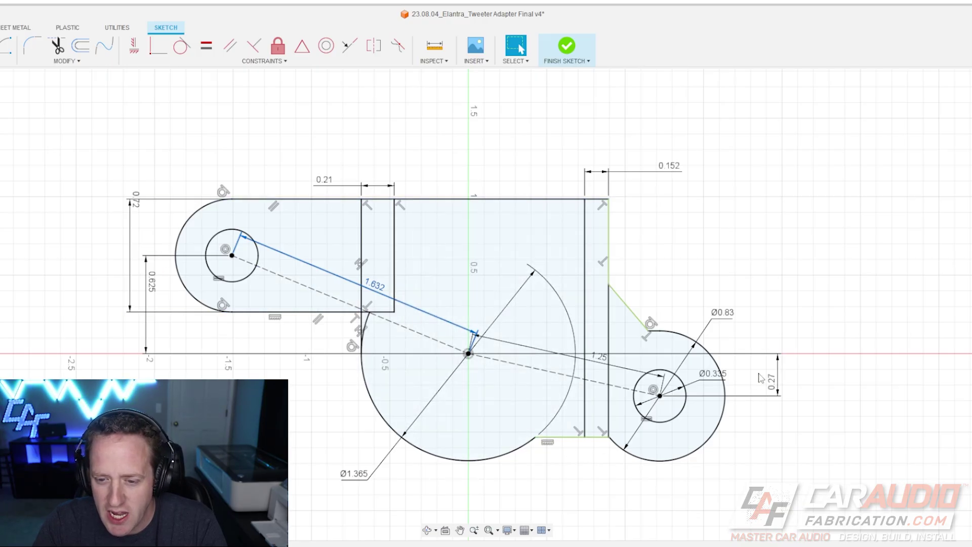
left_click(686, 254)
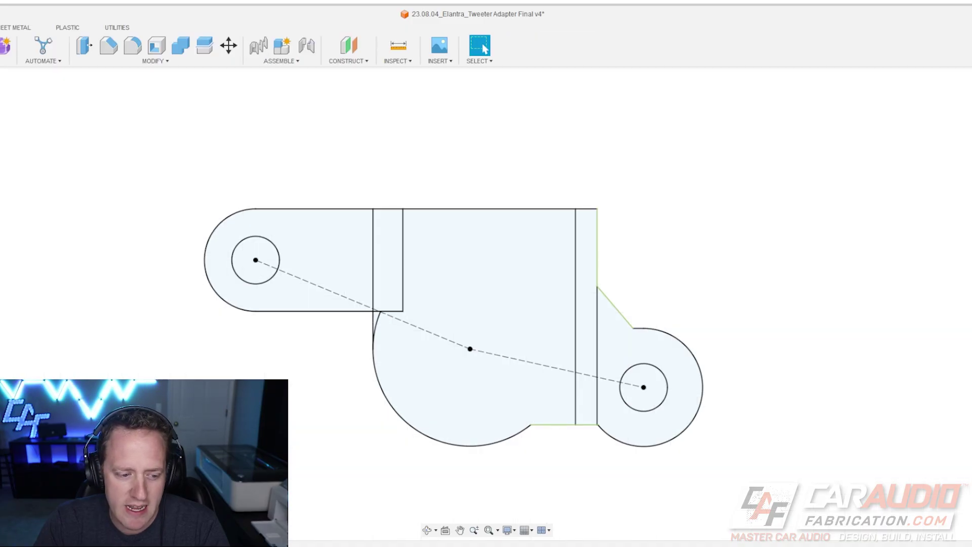
Extrude the central plate profile into a solid and inspect its thickness and upright wall
middle_click_drag(367, 343, 346, 331, "shift")
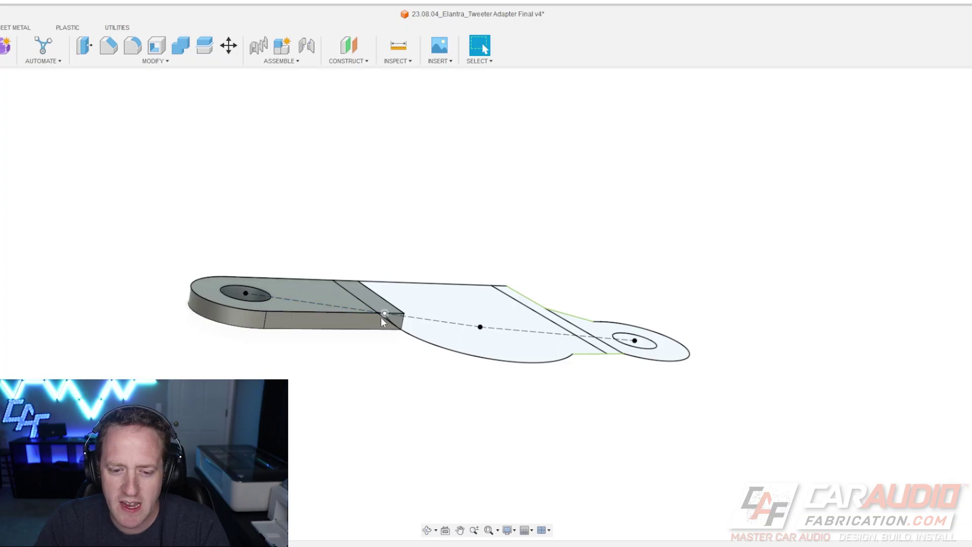
middle_click_drag(346, 332, 279, 287, "shift")
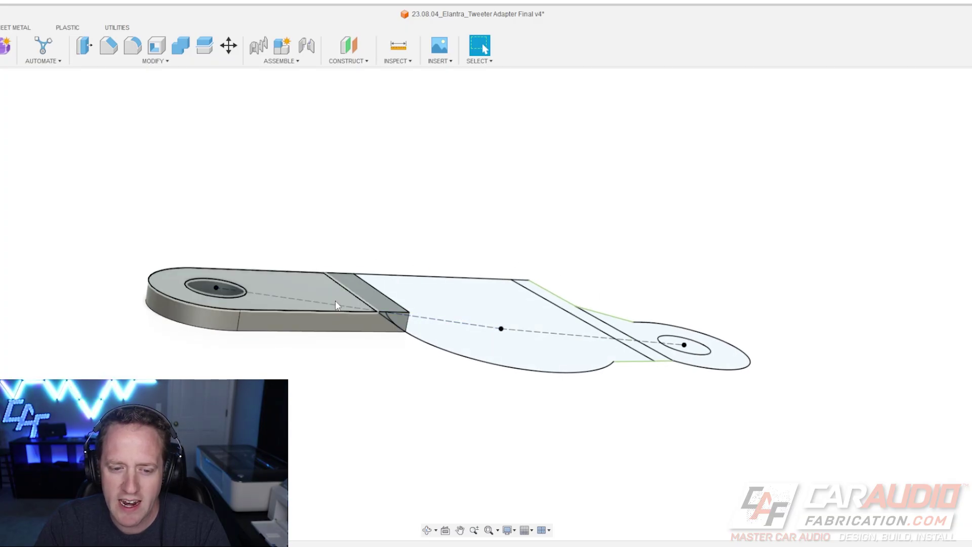
middle_click_drag(269, 330, 347, 347, "shift")
scroll(347, 347, "up", 2)
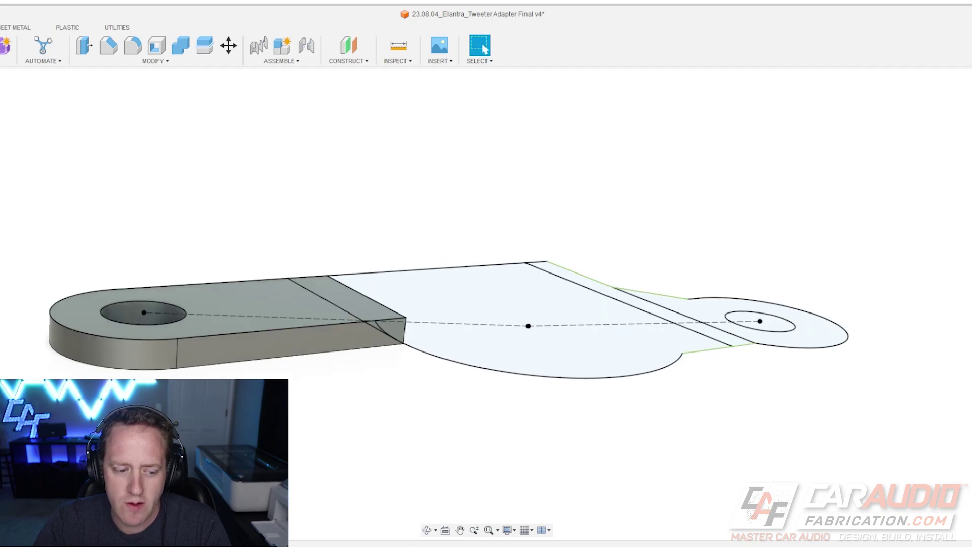
middle_click_drag(373, 390, 381, 300, "shift")
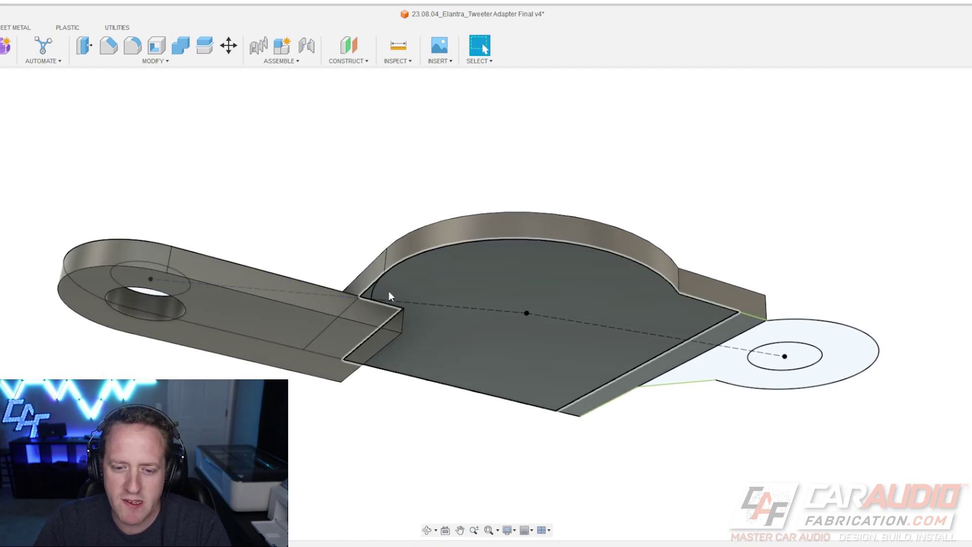
mouse_move(319, 310)
middle_mouse_down("shift")
mouse_move(427, 292)
mouse_move(451, 274)
middle_mouse_up("shift")
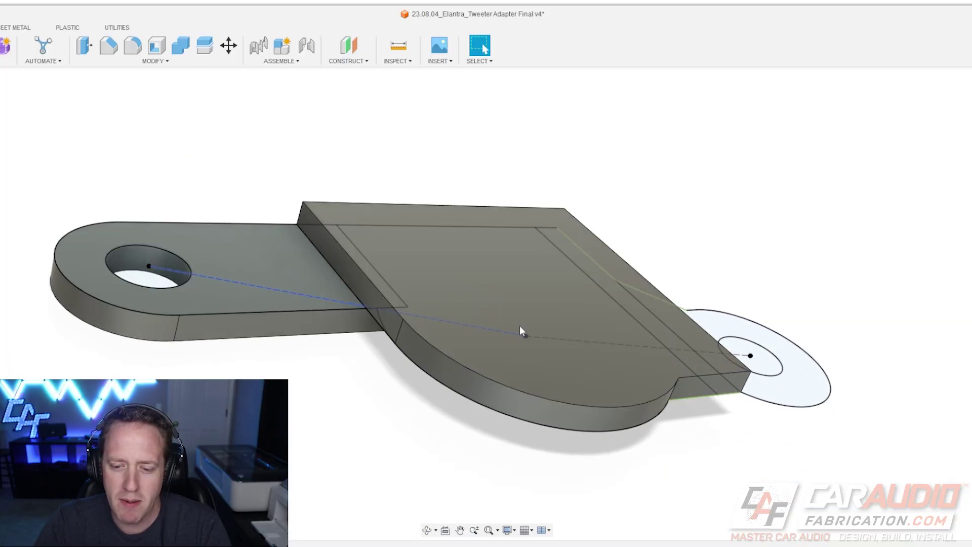
middle_click_drag(494, 327, 486, 324, "shift")
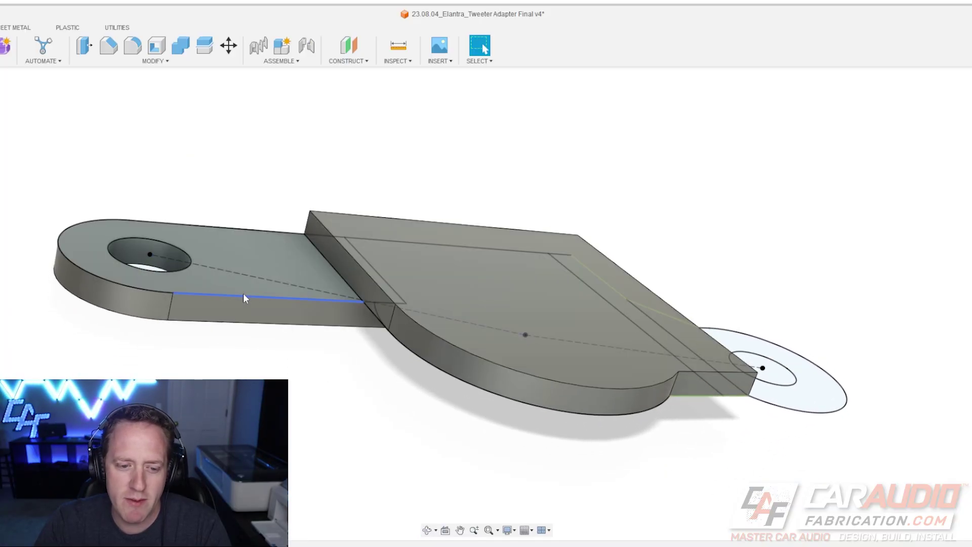
middle_click_drag(497, 357, 497, 359, "shift")
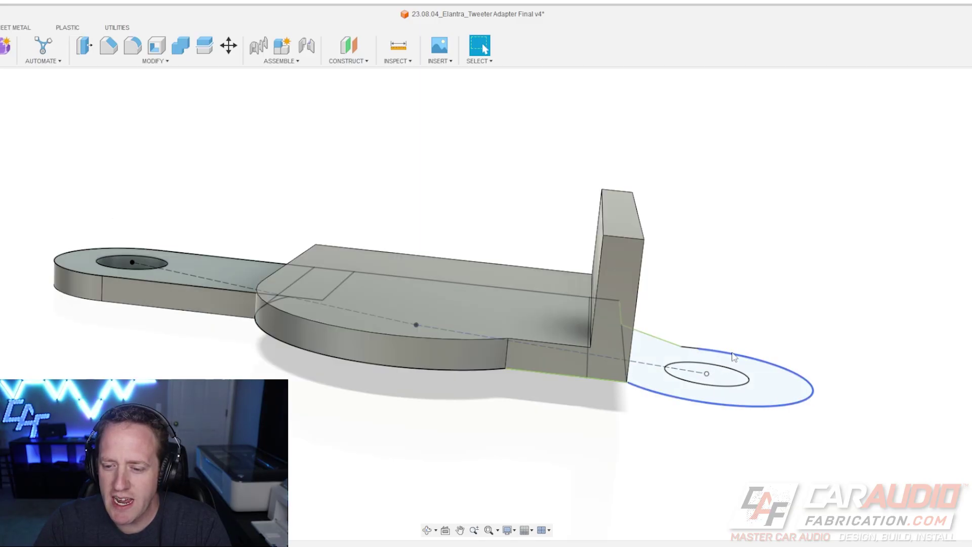
mouse_move(734, 357)
middle_mouse_down("shift")
mouse_move(642, 327)
mouse_move(701, 304)
mouse_move(705, 269)
middle_mouse_up("shift")
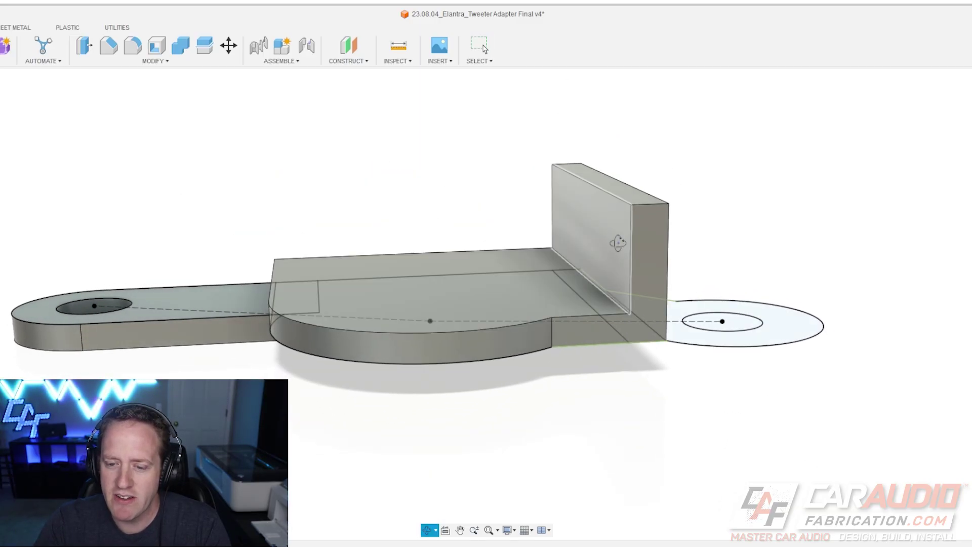
middle_click_drag(618, 242, 648, 331, "shift")
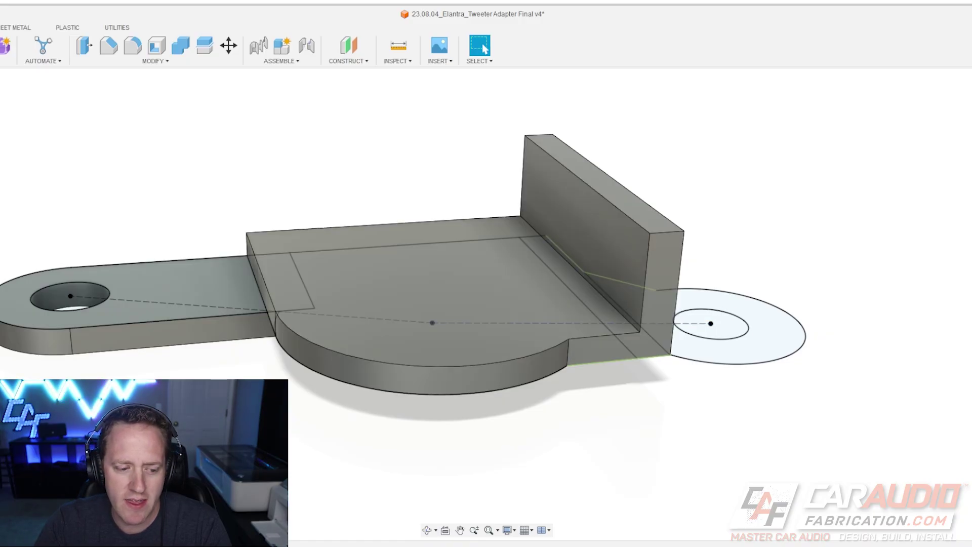
Add the ear tab with its lug hole on the wall and inspect it from several angles
key("ctrl+z")
middle_click_drag(749, 212, 788, 201, "shift")
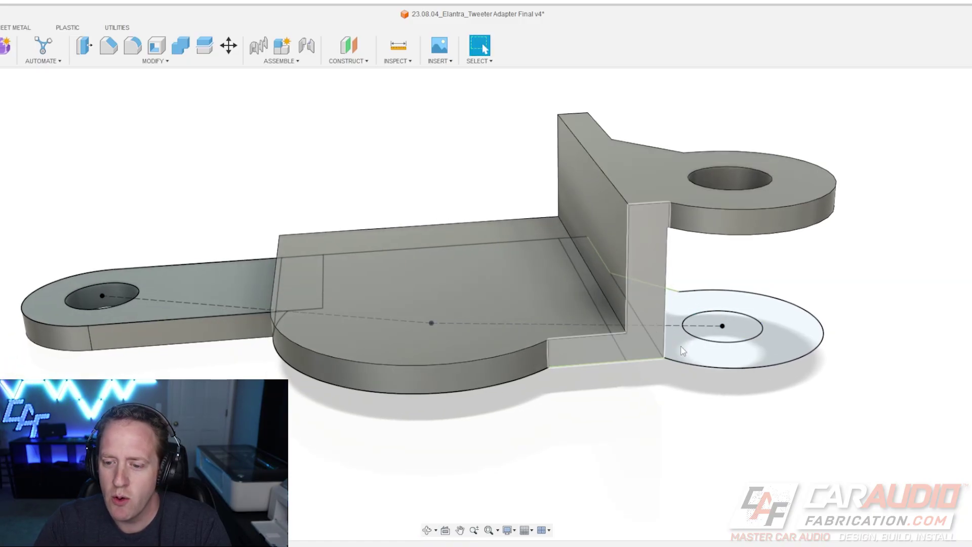
scroll(791, 317, "up", 1)
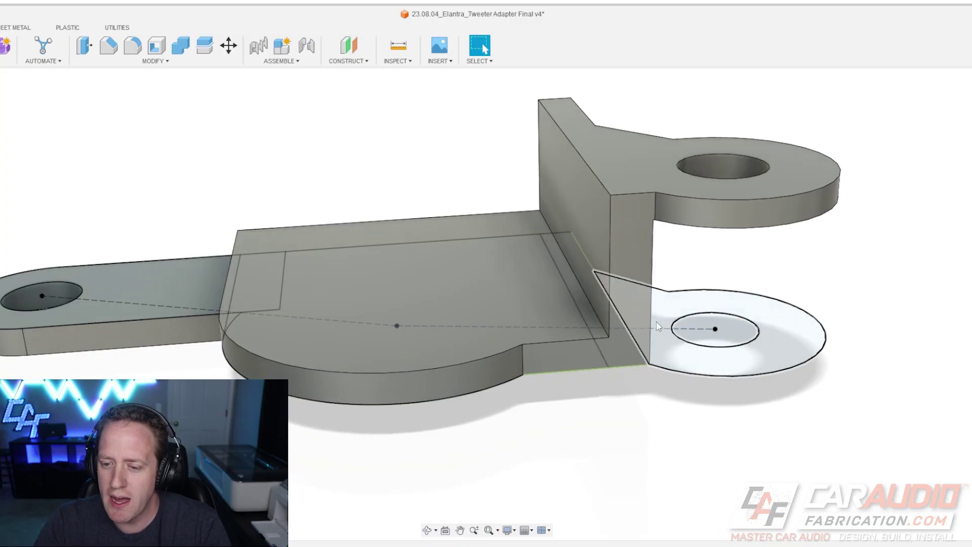
scroll(760, 227, "down", 2)
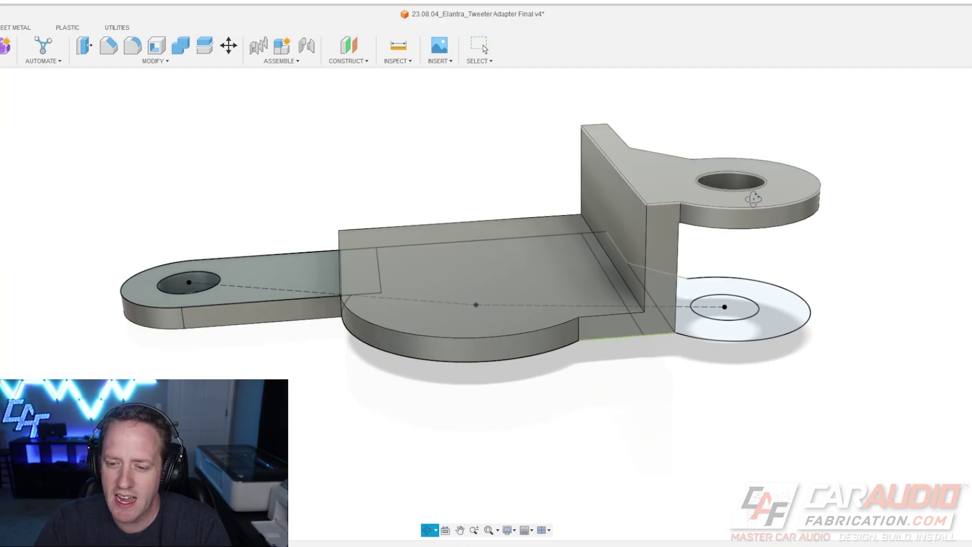
middle_click_drag(762, 193, 690, 211, "shift")
mouse_move(776, 197)
middle_mouse_down("shift")
mouse_move(741, 177)
mouse_move(709, 191)
mouse_move(715, 218)
middle_mouse_up("shift")
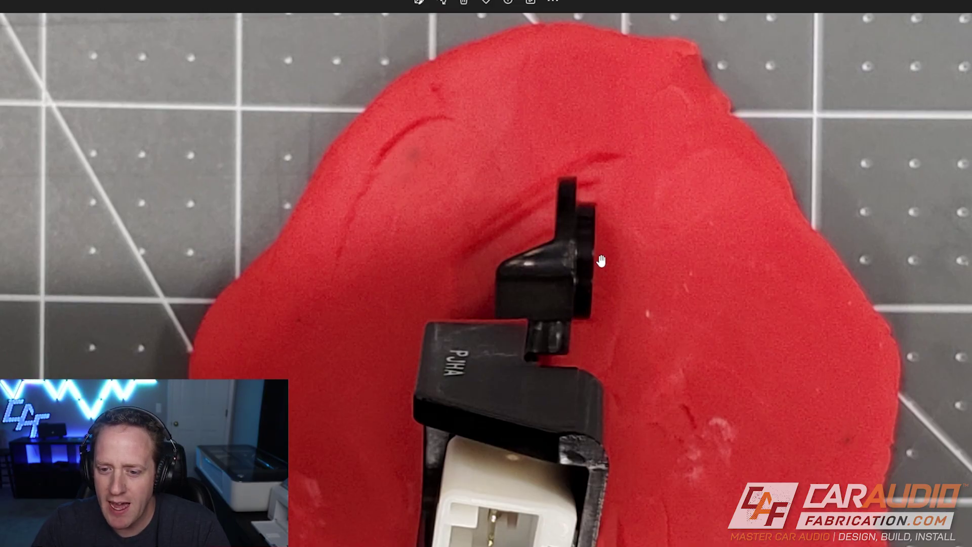
Zoom out to fit the whole clay-pressed tweeter clip photo in the viewer
scroll(579, 303, "down", 3)
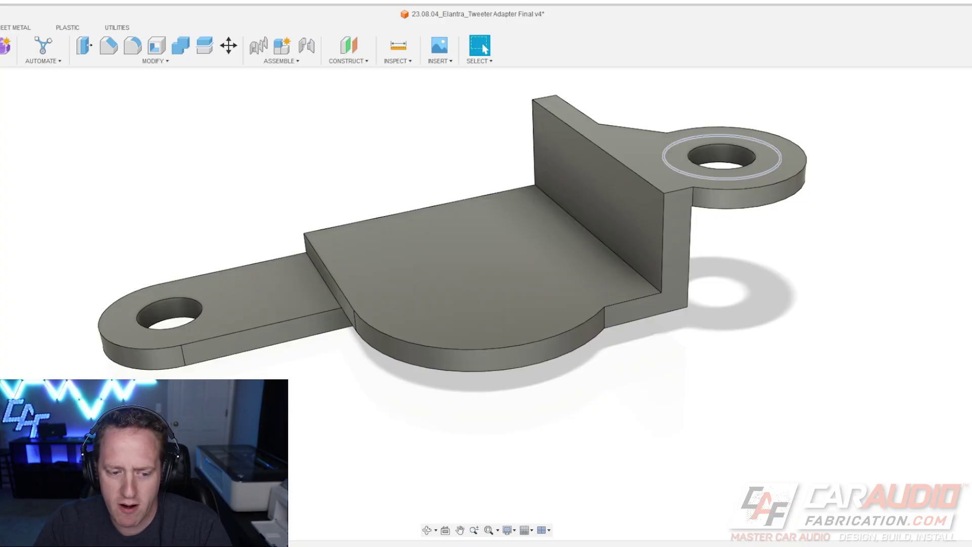
Raise the ring around the right lug hole and view the bracket's underside
left_click_drag(750, 170, 750, 150)
mouse_move(728, 120)
middle_mouse_down("shift")
mouse_move(380, 226)
mouse_move(486, 253)
middle_mouse_up("shift")
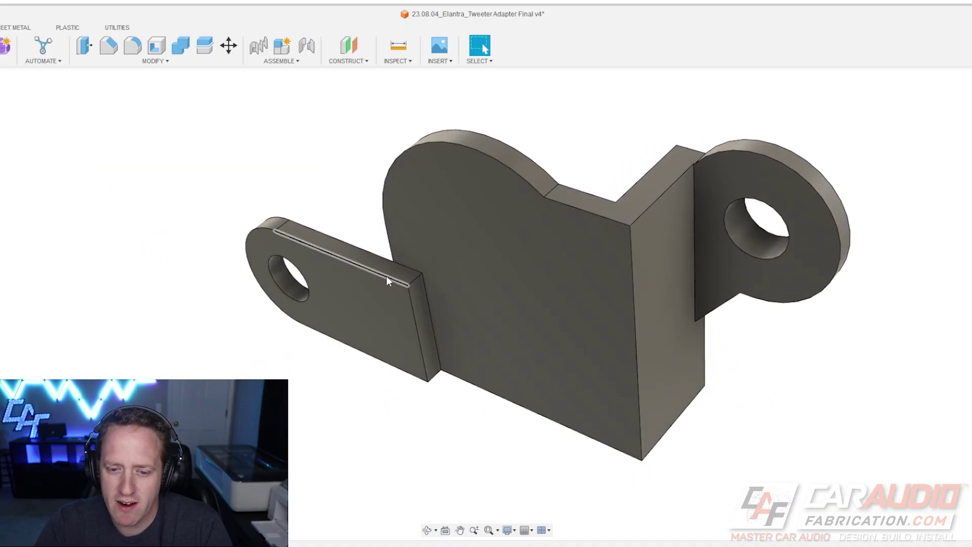
middle_click_drag(486, 252, 446, 265, "shift")
key("Escape")
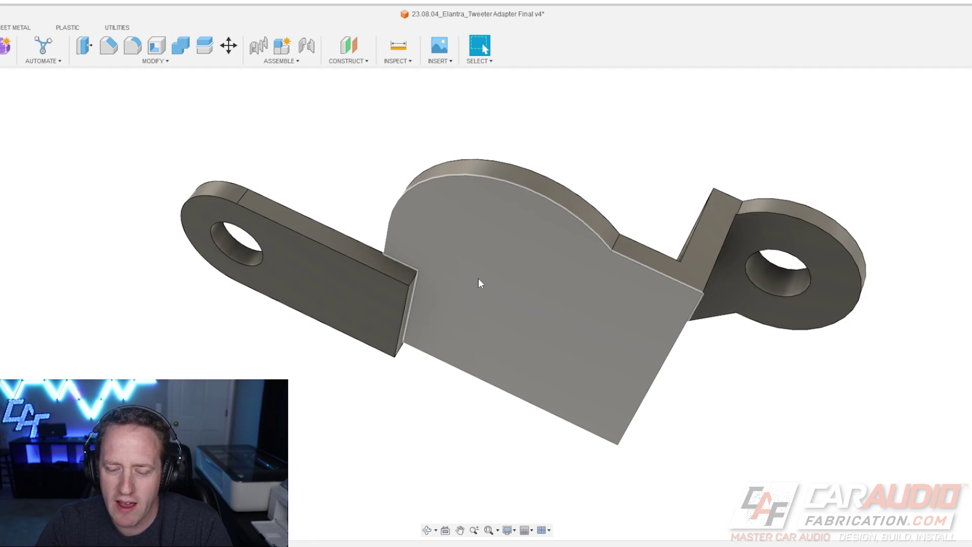
Make the left tab's protruding face flush with the bracket's main face
left_click(328, 287)
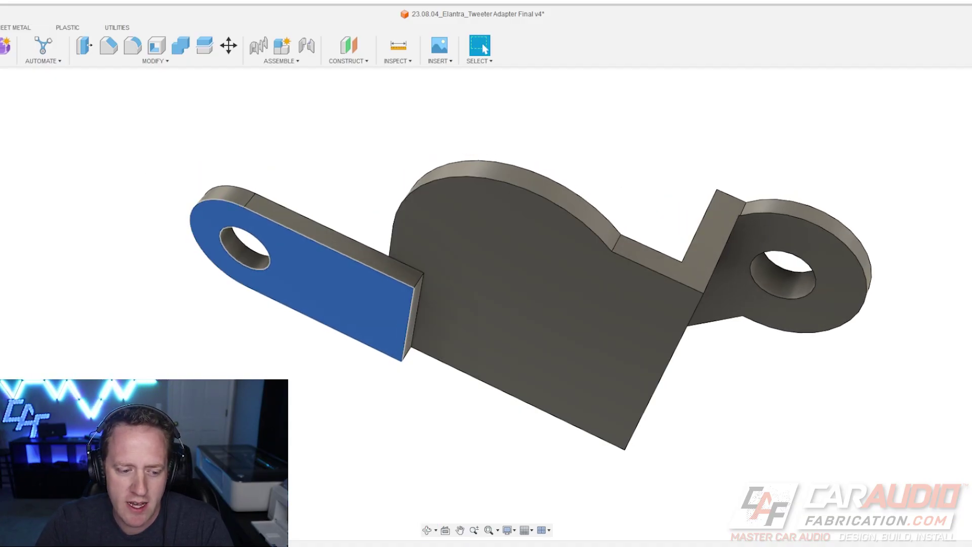
key("Delete")
left_click(386, 382)
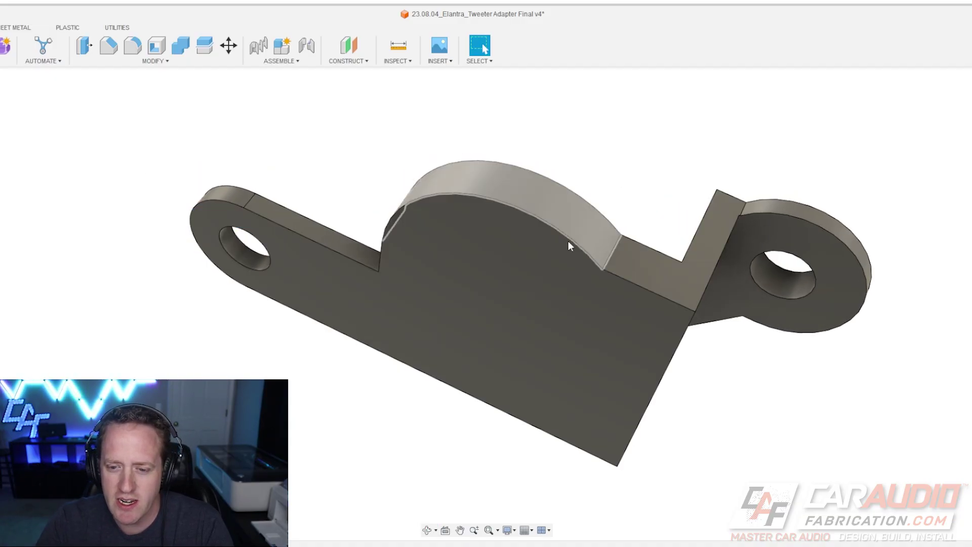
left_click(408, 327)
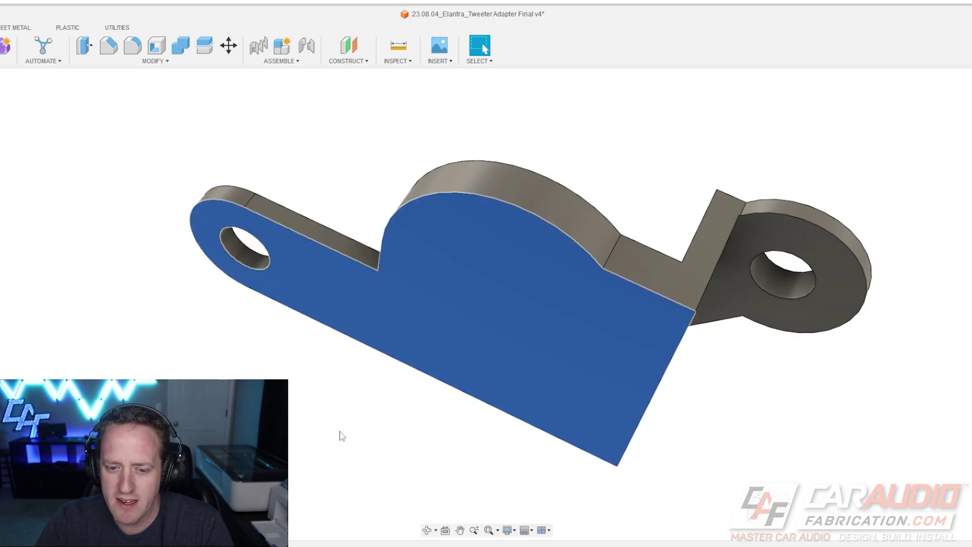
left_click(354, 430)
Select the curved fillet band under the lug and start offsetting it with Q
middle_click_drag(607, 368, 519, 281, "shift")
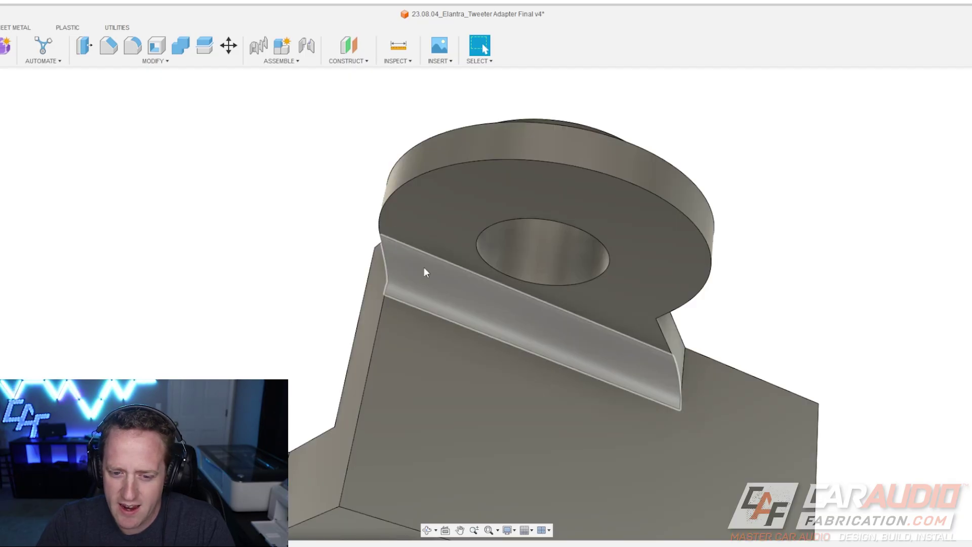
mouse_move(424, 266)
middle_mouse_down("shift")
mouse_move(414, 283)
mouse_move(376, 287)
middle_mouse_up("shift")
left_click(375, 281)
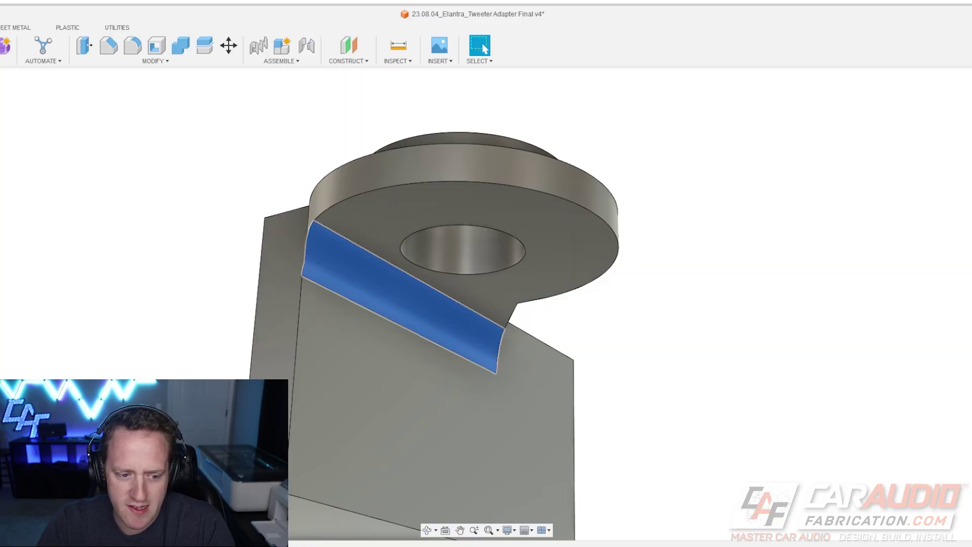
key("q")
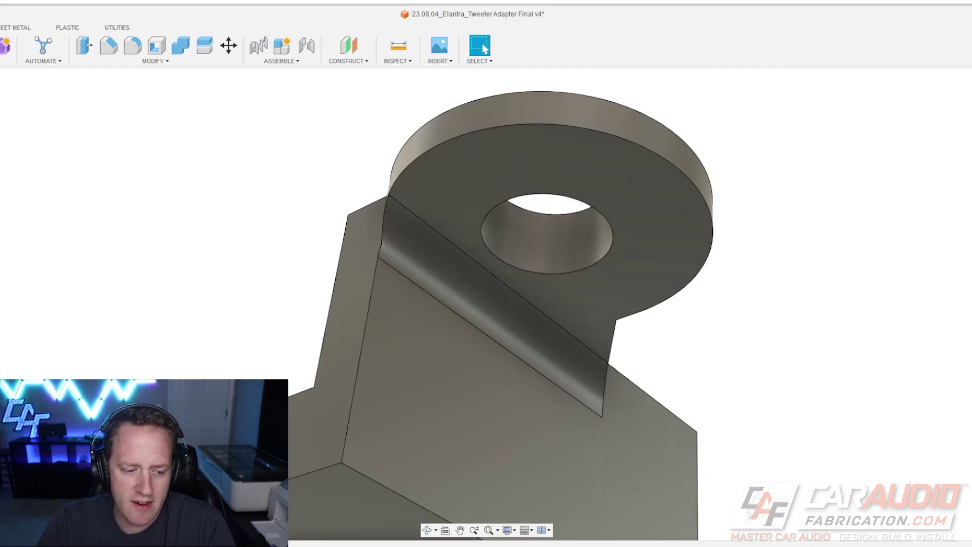
Remove the curved band under the lug and inspect the new sharp edge and plate
key("ctrl+z")
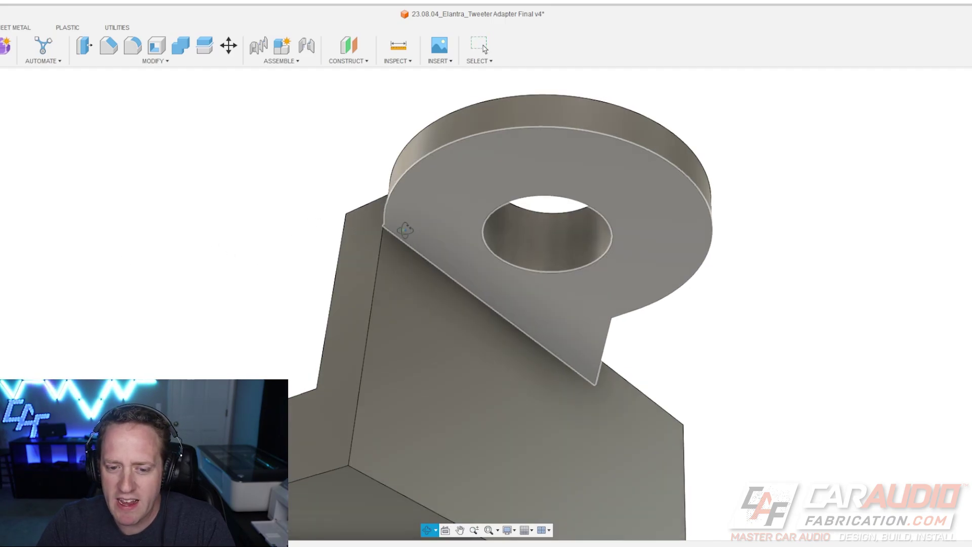
middle_click_drag(381, 227, 418, 233, "shift")
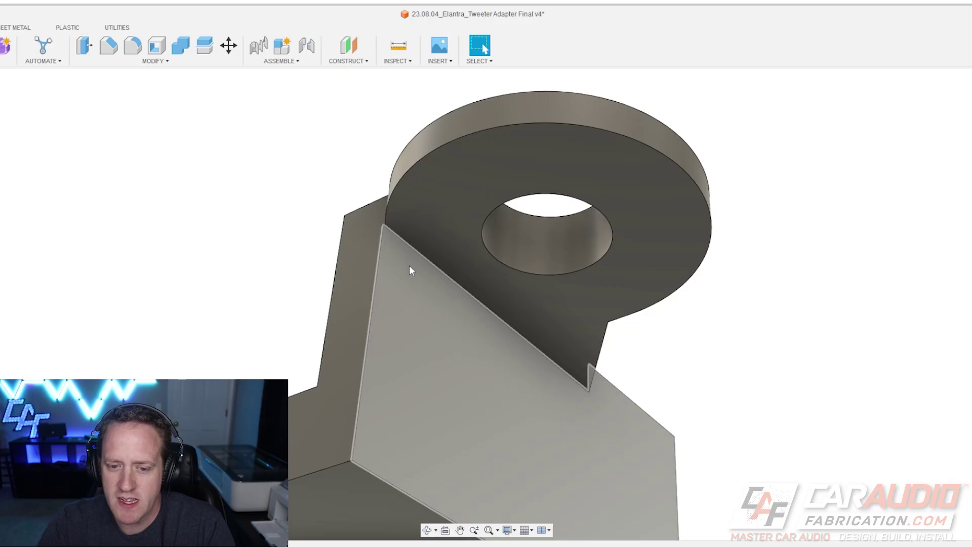
left_click(475, 300)
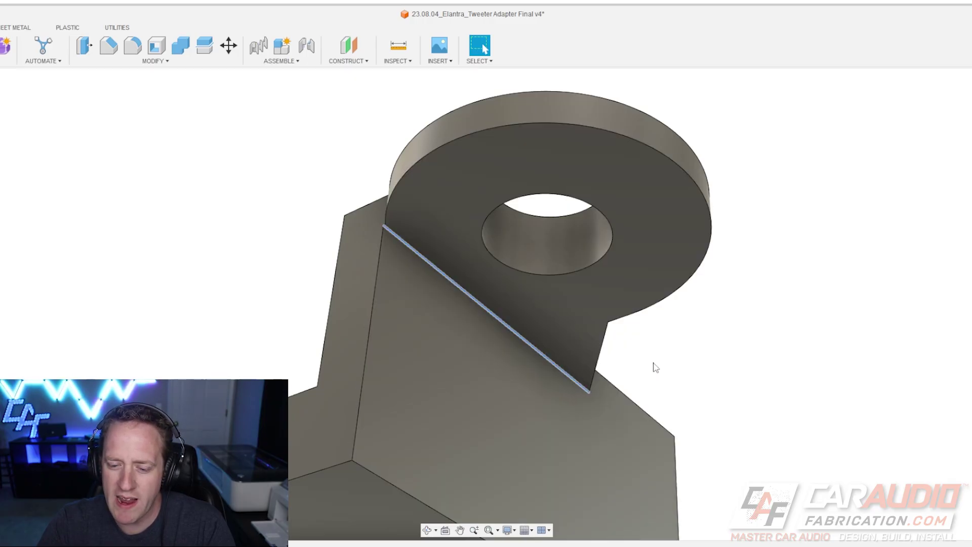
left_click(658, 361)
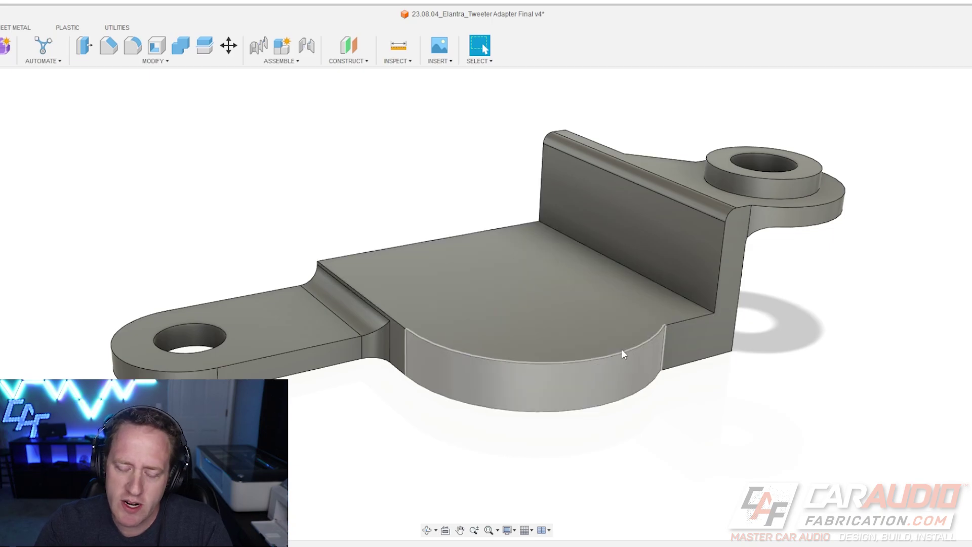
middle_click_drag(666, 272, 690, 213, "shift")
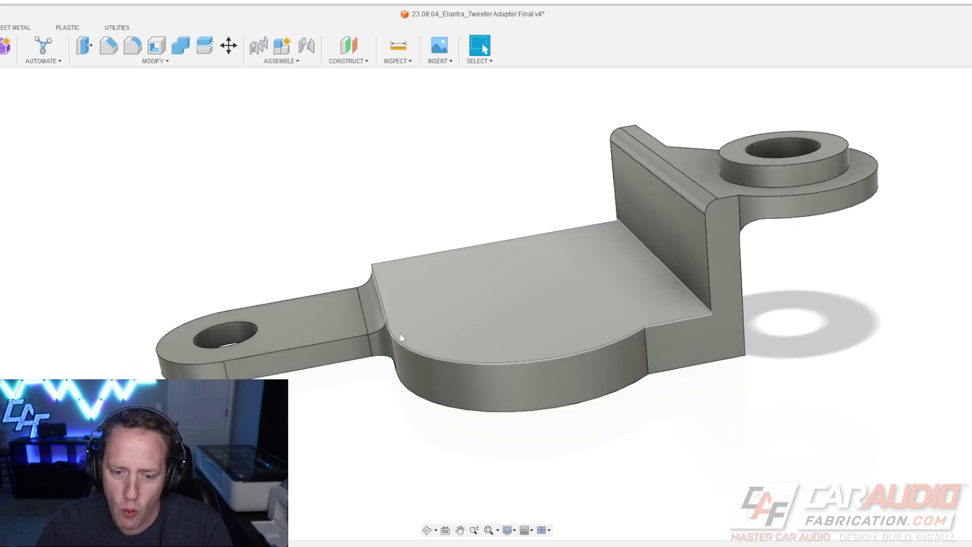
mouse_move(460, 338)
middle_mouse_down("shift")
mouse_move(510, 288)
mouse_move(559, 297)
middle_mouse_up("shift")
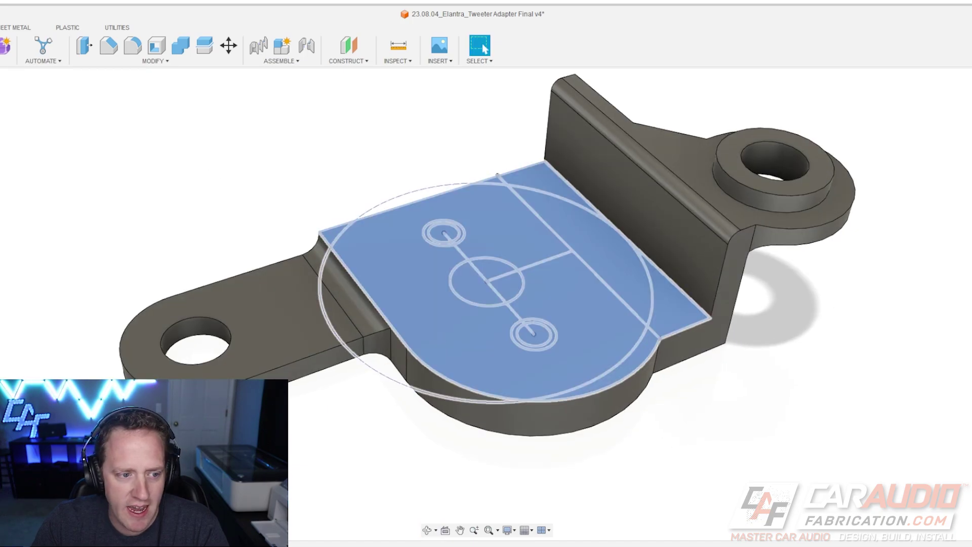
Reopen the plate's hole layout sketch for editing
double_click(486, 283)
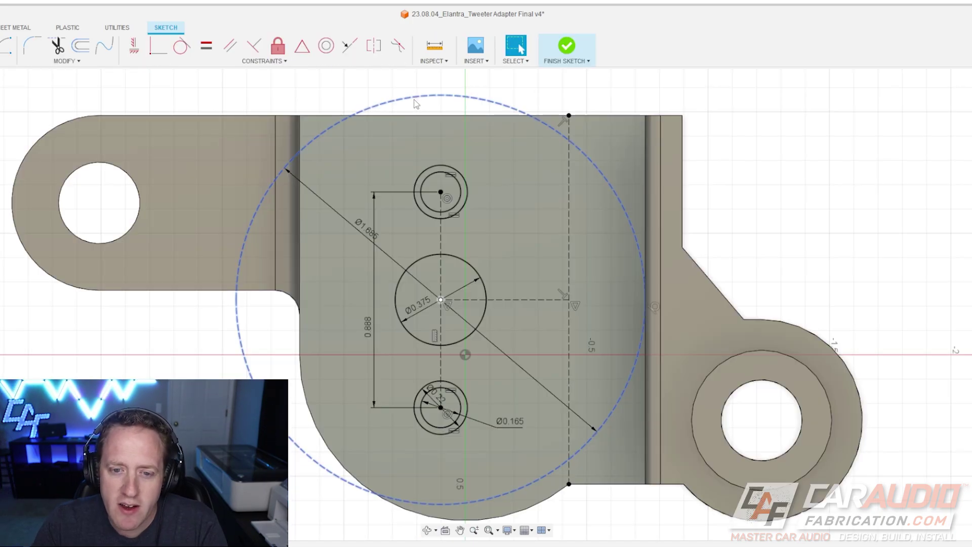
Review the dashed Ø1.686 reference circle and its diameter dimension in the hole sketch
left_click(632, 375)
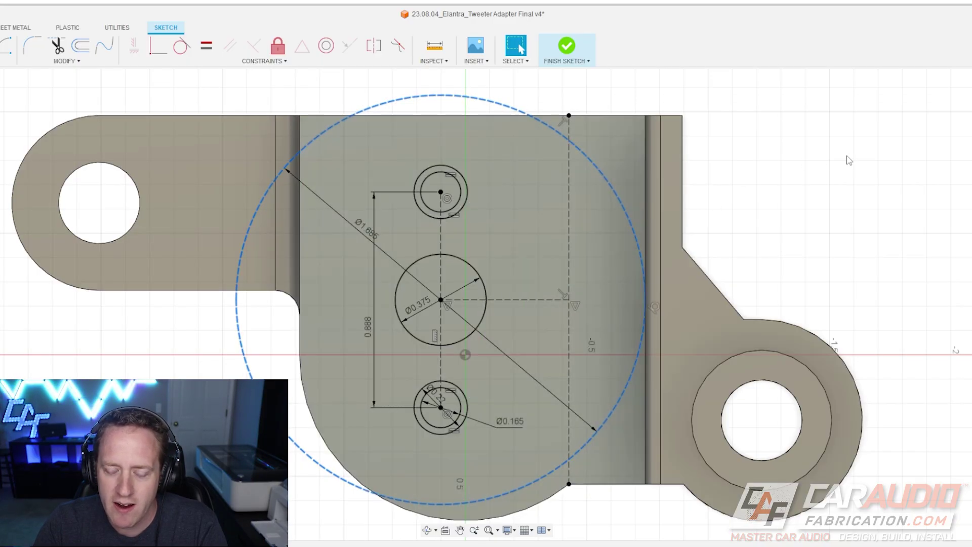
left_click(365, 234)
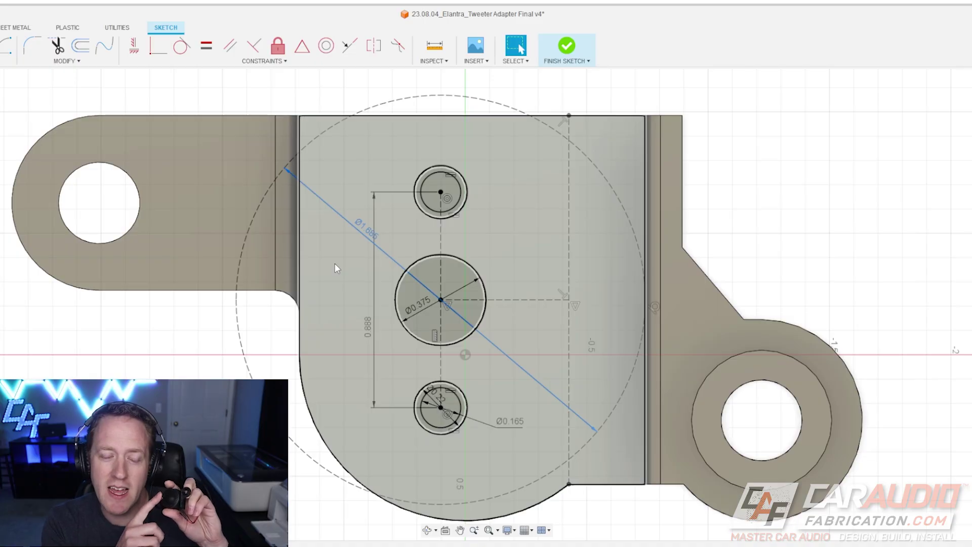
left_click(250, 184)
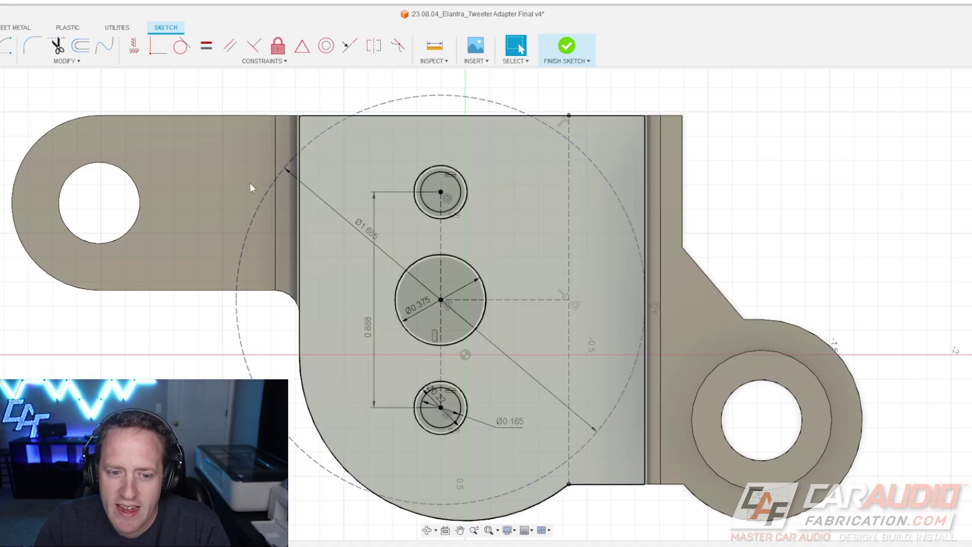
left_click(643, 333)
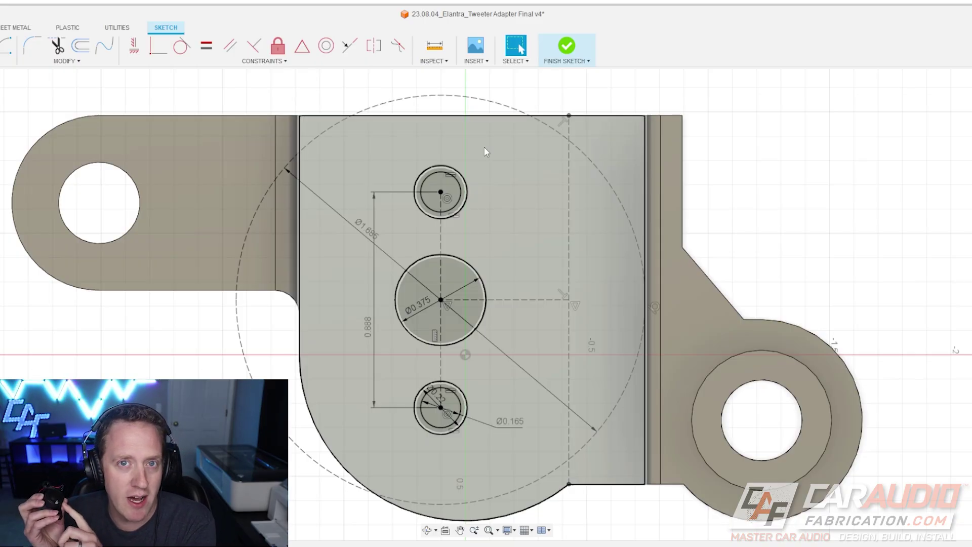
scroll(430, 488, "up", 5)
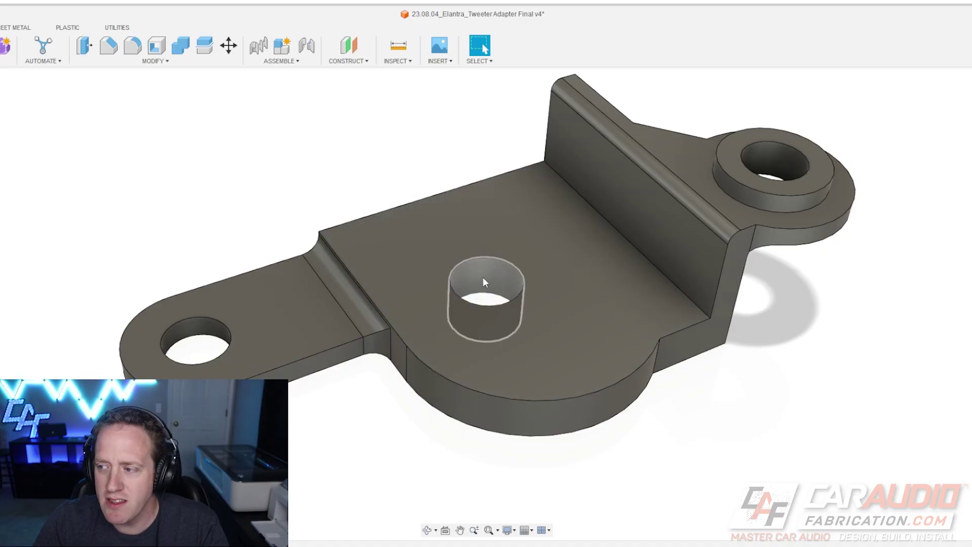
Slice the bracket through its insert holes and slide the section to center the left hole
scroll(483, 276, "up", 2)
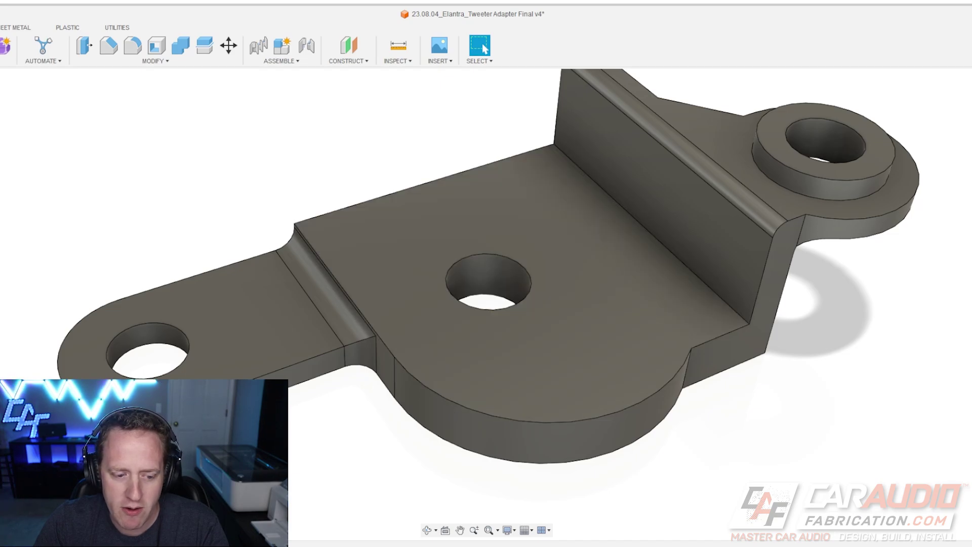
mouse_move(582, 355)
middle_mouse_down("shift")
mouse_move(636, 391)
mouse_move(622, 363)
middle_mouse_up("shift")
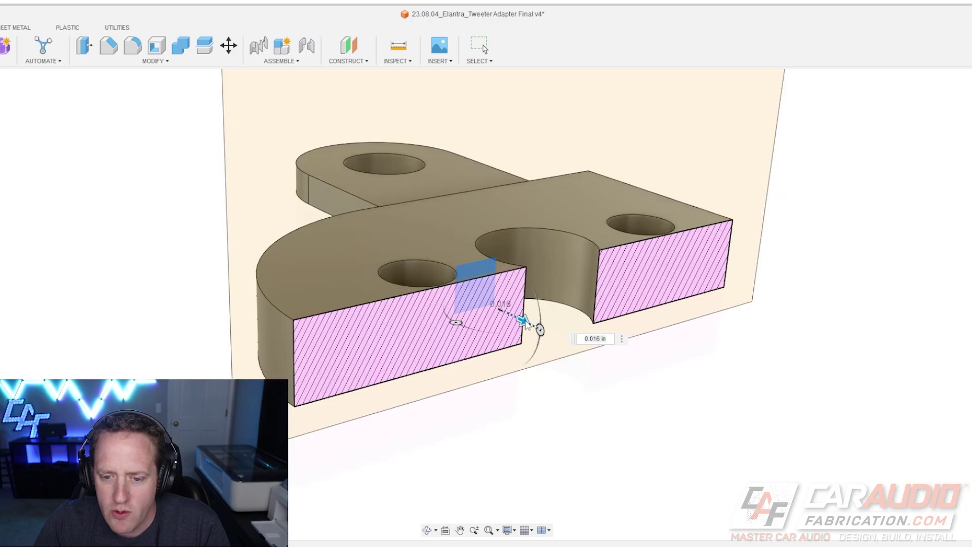
left_click_drag(524, 316, 502, 320)
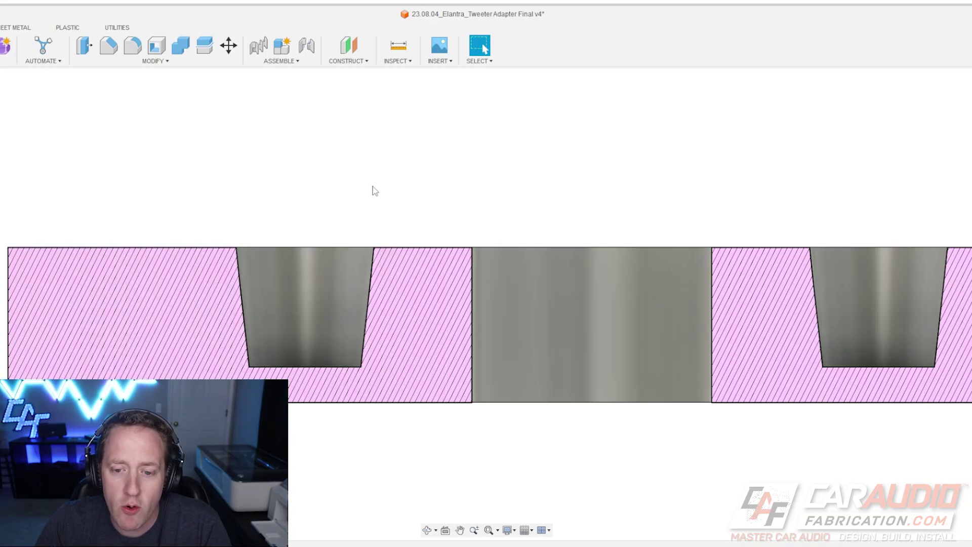
middle_click_drag(336, 206, 443, 184)
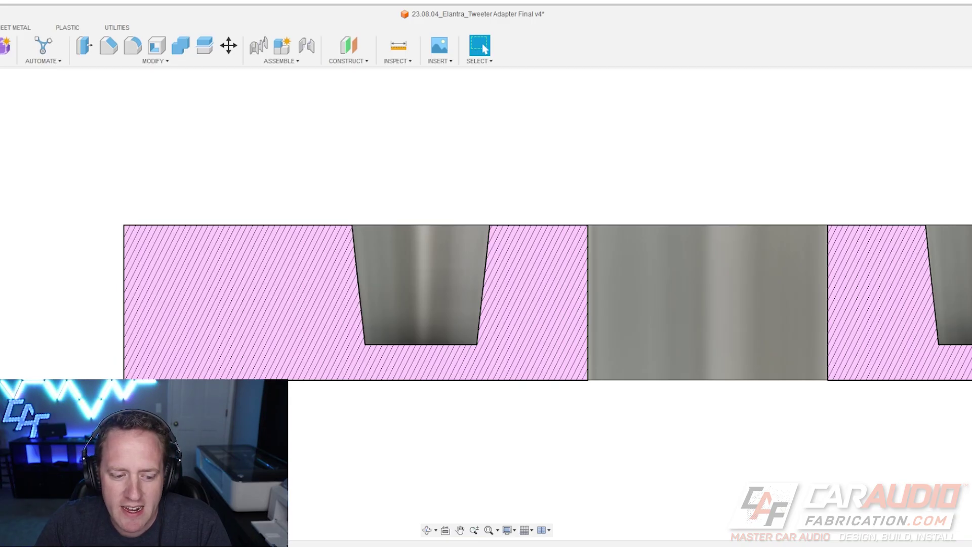
Orbit and zoom around the section to inspect the tapered, stepped hole profile
middle_click_drag(397, 406, 396, 365, "shift")
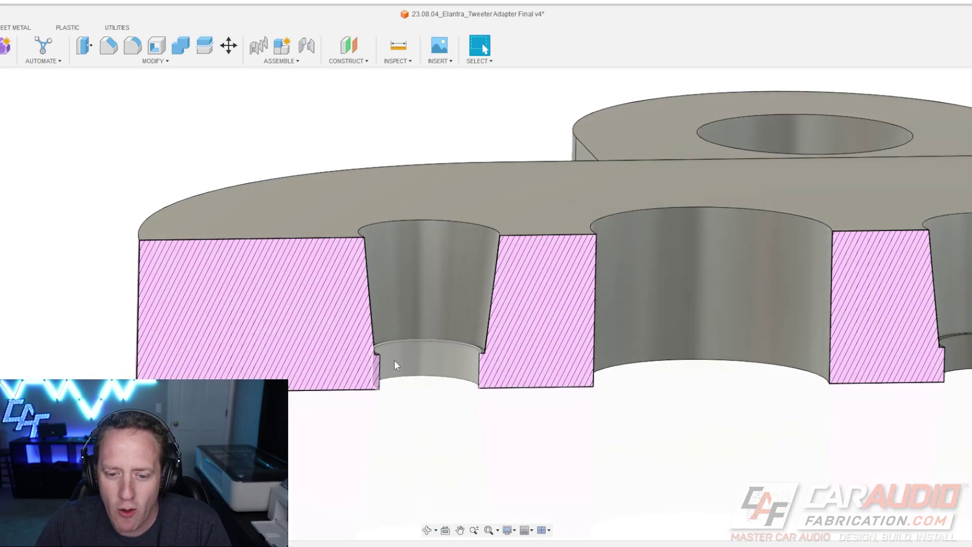
mouse_move(427, 155)
middle_mouse_down("shift")
mouse_move(497, 321)
mouse_move(499, 292)
mouse_move(442, 305)
mouse_move(461, 290)
middle_mouse_up("shift")
scroll(499, 293, "up", 3)
scroll(475, 298, "up", 2)
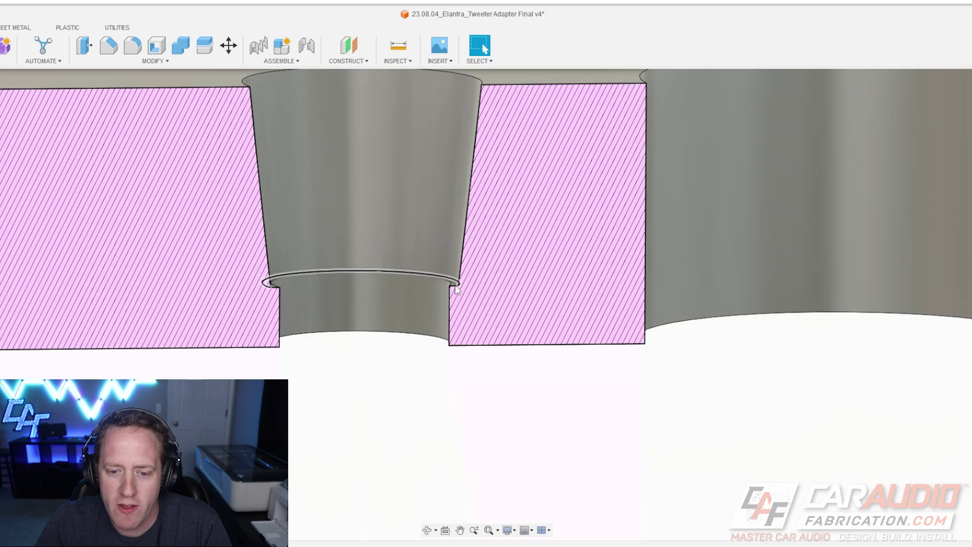
scroll(461, 264, "down", 2)
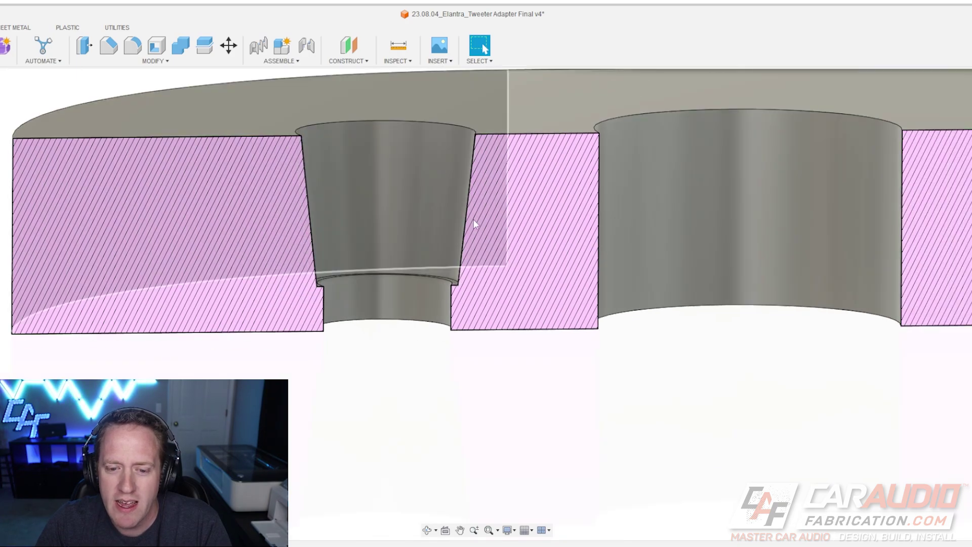
scroll(472, 219, "down", 2)
scroll(477, 152, "down", 2)
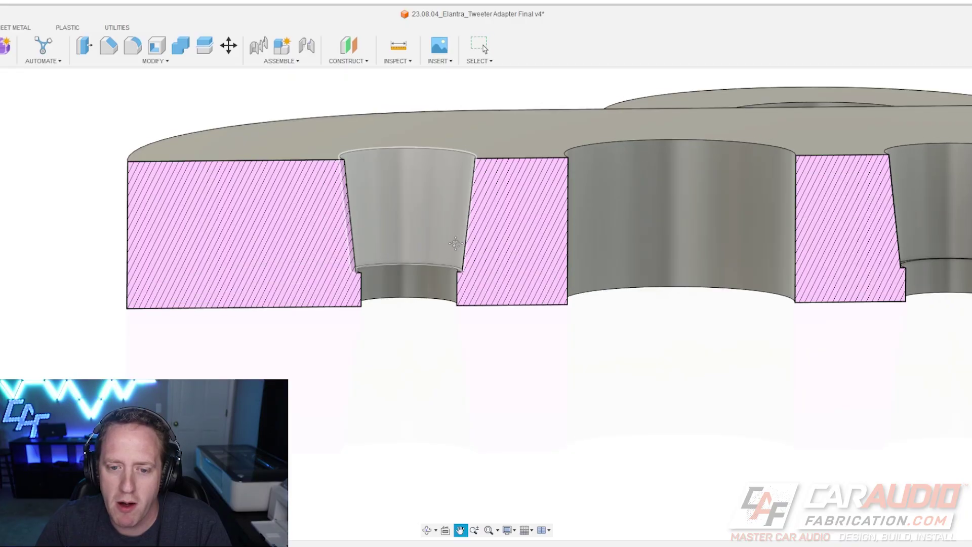
Select the bracket's top face and zoom out to view the whole body again
left_click(451, 178)
scroll(452, 178, "up", 2)
scroll(441, 184, "up", 2)
scroll(424, 344, "up", 2)
scroll(424, 343, "up", 2)
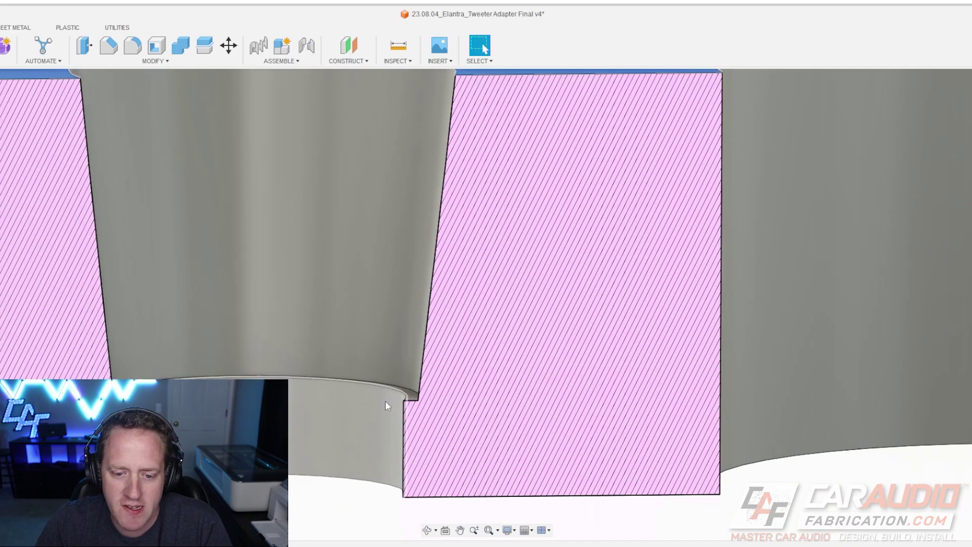
scroll(420, 365, "up", 1)
scroll(418, 292, "down", 2)
scroll(418, 293, "down", 2)
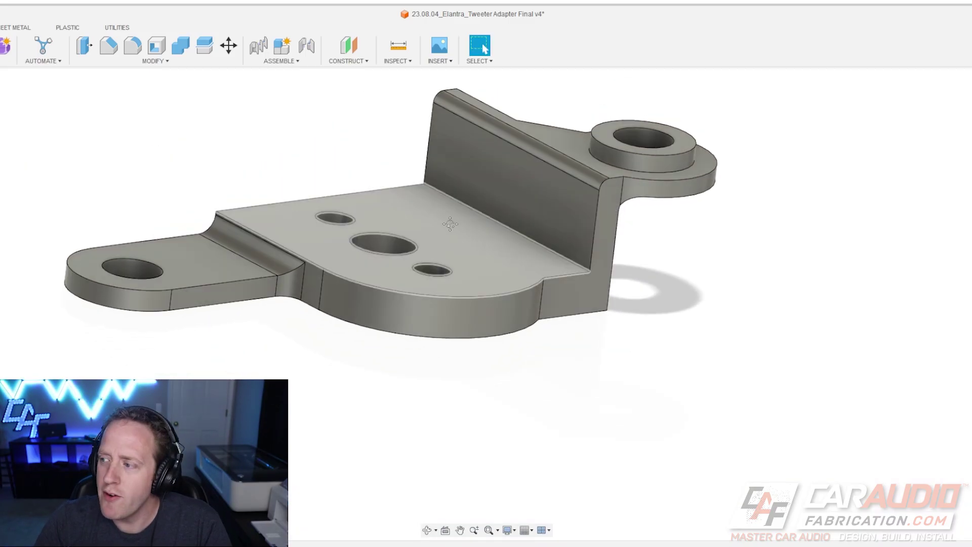
mouse_move(594, 364)
middle_mouse_down("shift")
mouse_move(563, 386)
mouse_move(529, 335)
middle_mouse_up("shift")
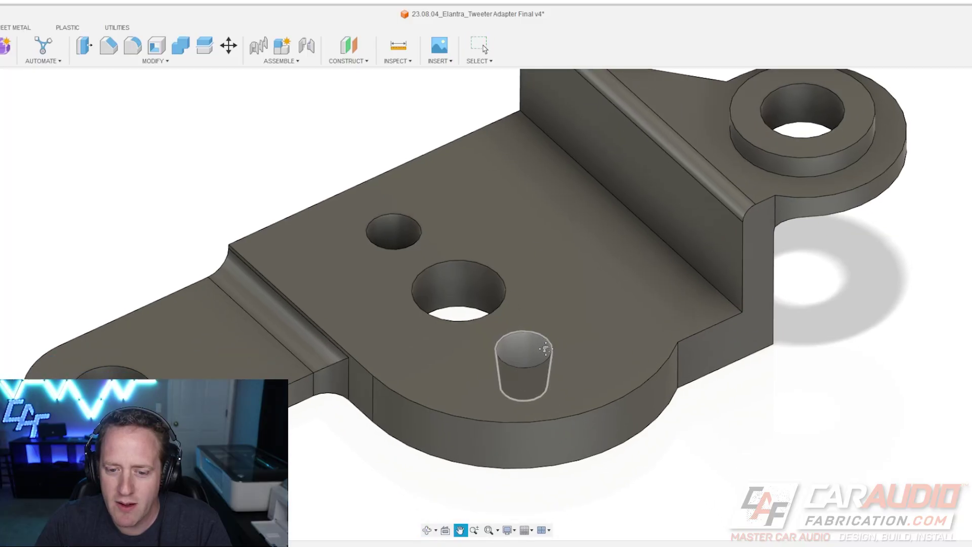
mouse_move(570, 268)
middle_mouse_down("shift")
mouse_move(535, 198)
mouse_move(399, 297)
middle_mouse_up("shift")
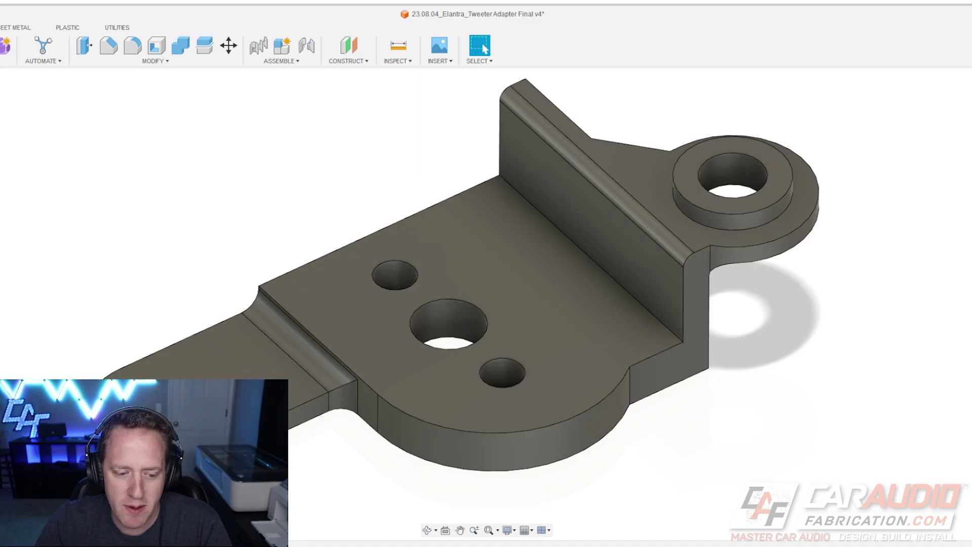
scroll(467, 318, "up", 3)
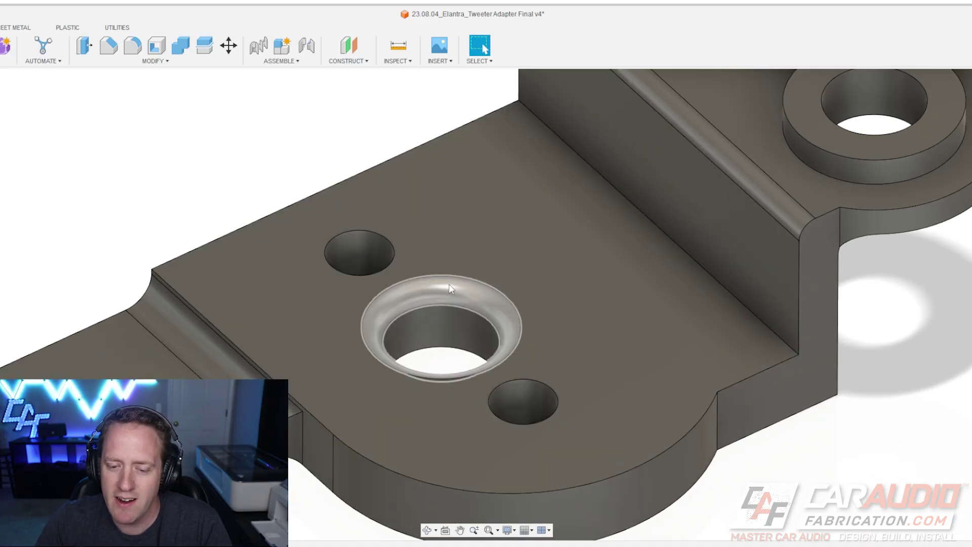
scroll(449, 296, "down", 2)
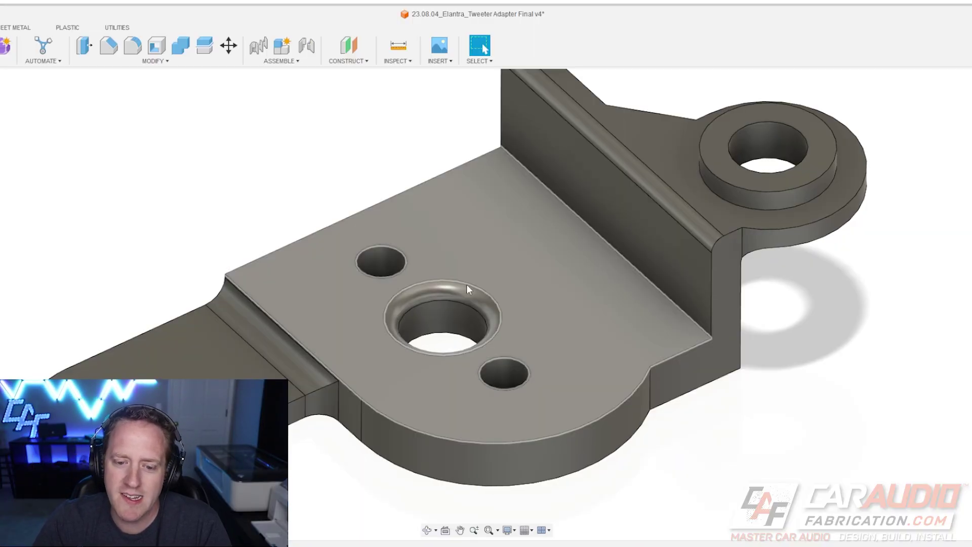
scroll(463, 250, "down", 3)
mouse_move(462, 250)
middle_mouse_down("shift")
mouse_move(803, 152)
mouse_move(796, 139)
middle_mouse_up("shift")
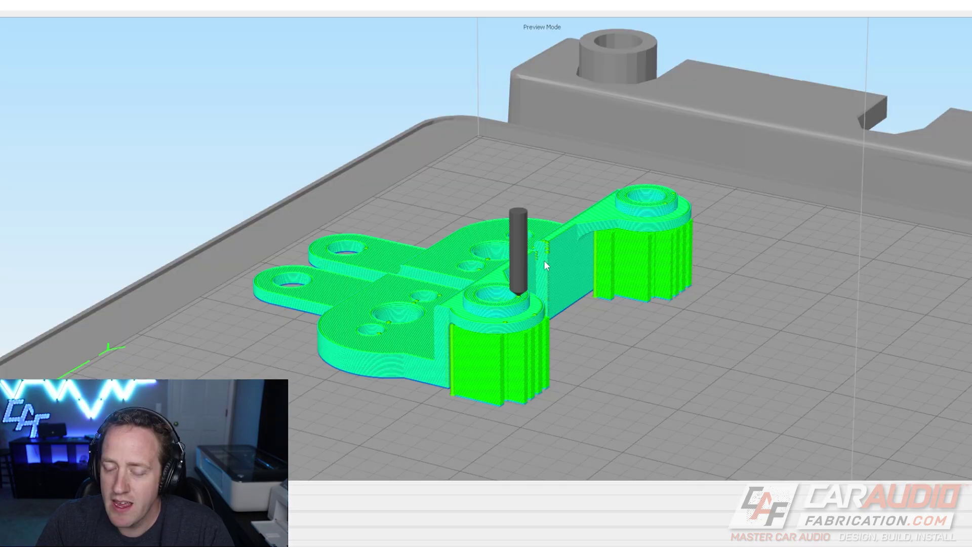
Orbit and zoom onto the two sliced brackets, then wind the layer slider back to the first layers
scroll(551, 262, "down", 5)
scroll(521, 354, "up", 2)
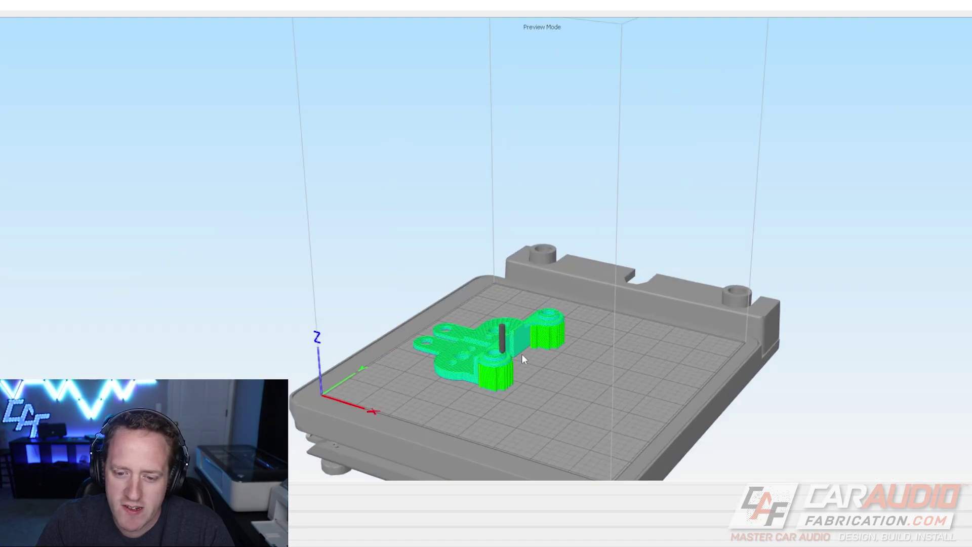
scroll(523, 369, "up", 3)
mouse_move(524, 369)
left_mouse_down()
mouse_move(555, 285)
mouse_move(609, 251)
left_mouse_up()
scroll(566, 382, "up", 3)
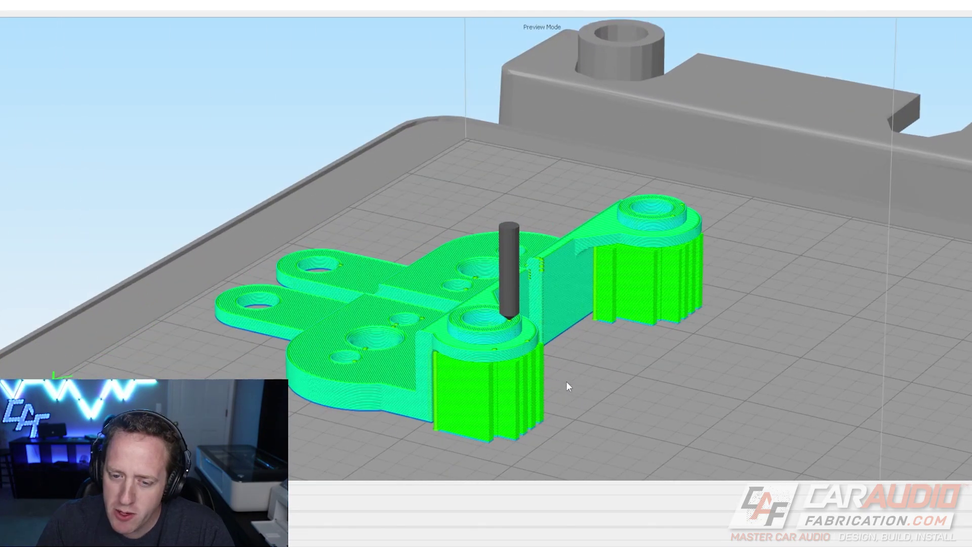
scroll(569, 367, "up", 2)
scroll(542, 296, "down", 2)
scroll(543, 269, "up", 2)
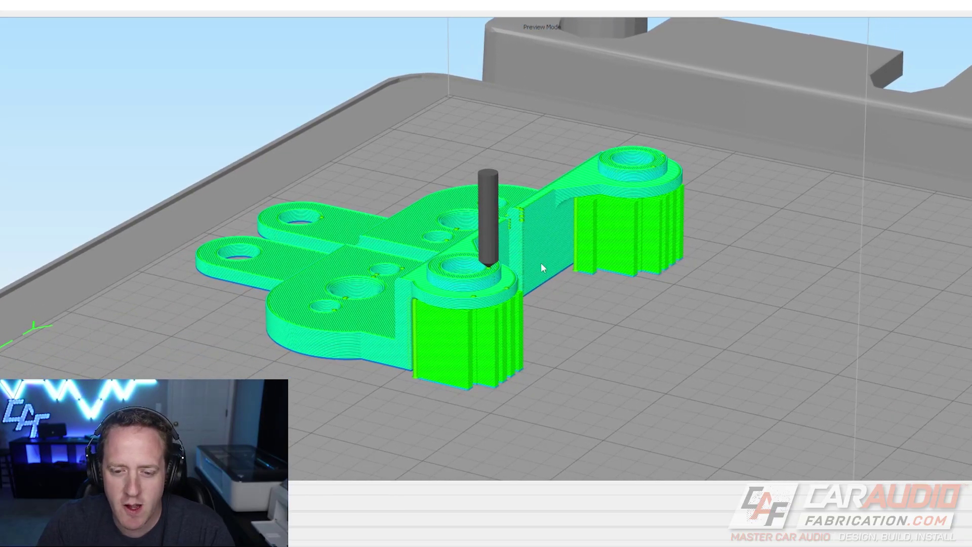
mouse_move(541, 263)
left_mouse_down()
mouse_move(549, 281)
mouse_move(613, 307)
left_mouse_up()
scroll(590, 305, "up", 1)
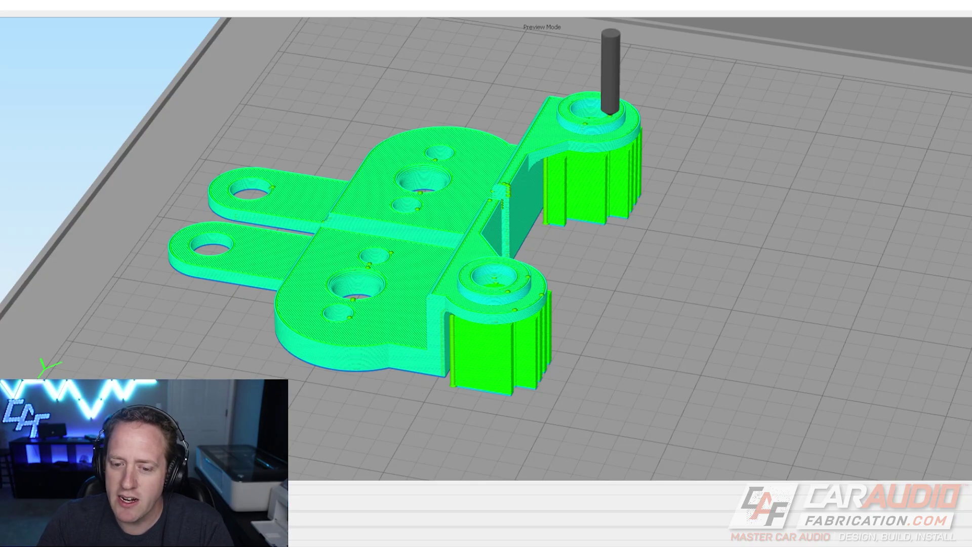
mouse_move(861, 540)
left_mouse_down()
mouse_move(319, 544)
mouse_move(283, 527)
mouse_move(305, 527)
left_mouse_up()
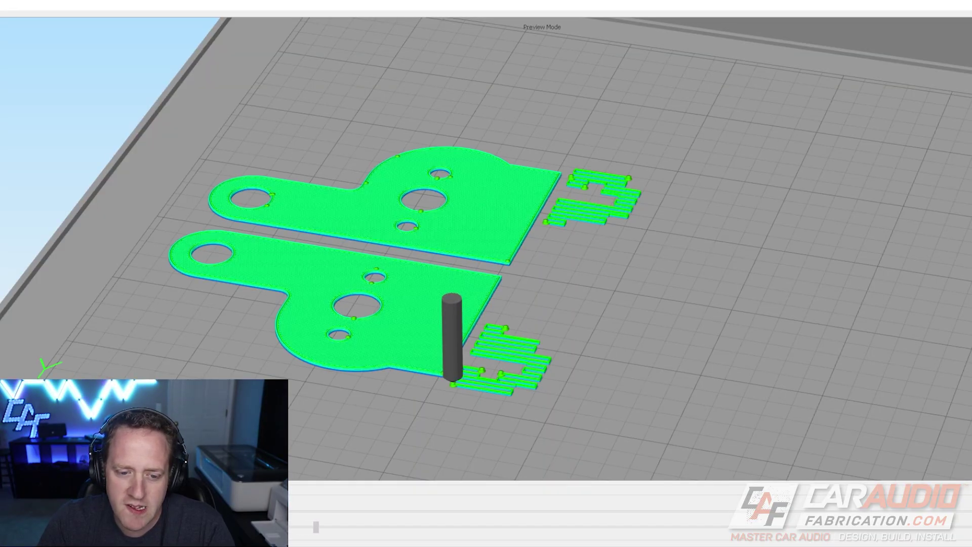
Advance the preview through the infill and wall layers, tilting to show both parts
left_click_drag(334, 526, 478, 527)
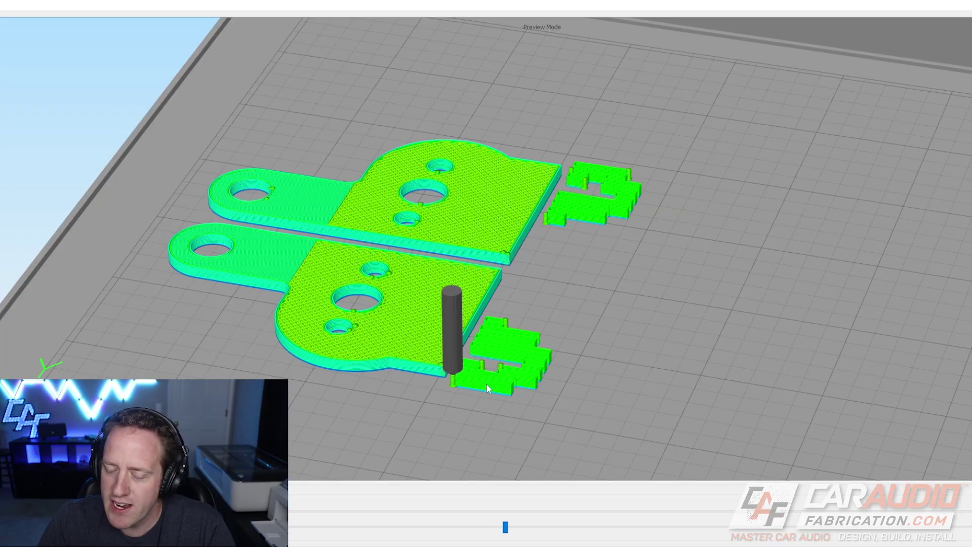
scroll(503, 371, "up", 2)
scroll(491, 373, "up", 3)
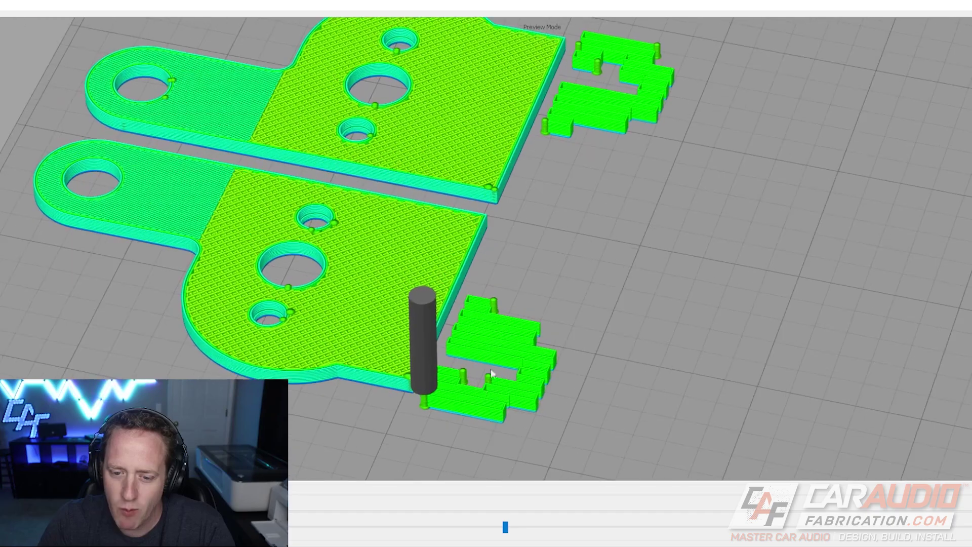
scroll(505, 344, "down", 3)
left_click_drag(504, 315, 509, 251)
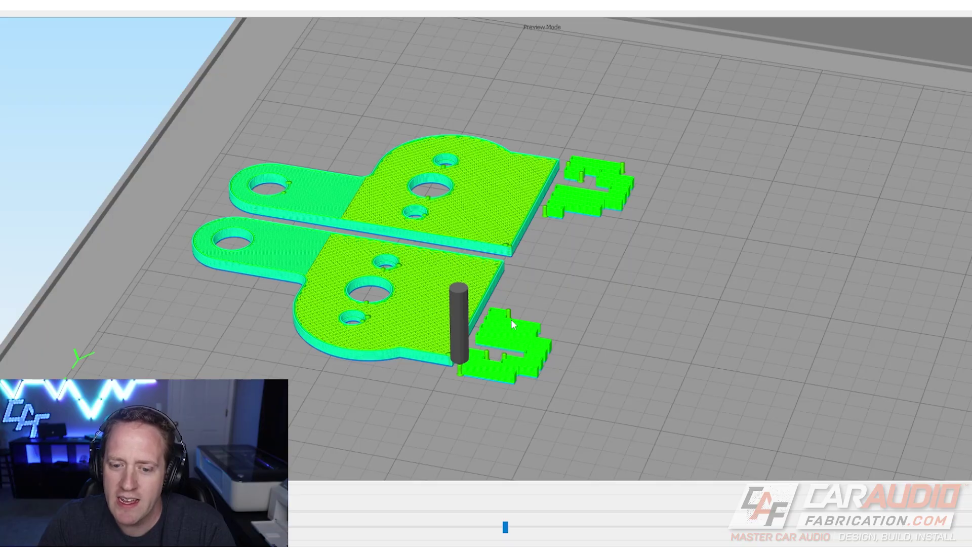
left_click_drag(505, 528, 812, 526)
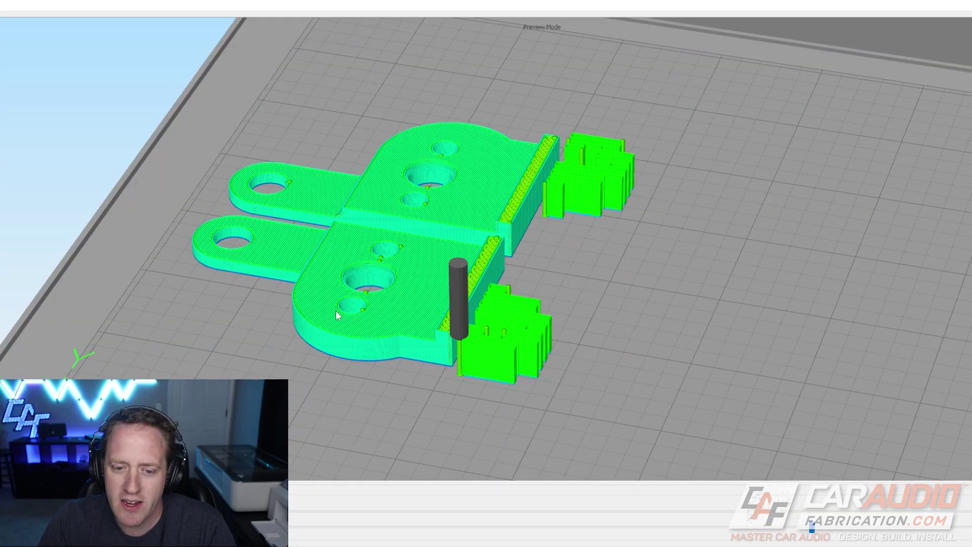
Build the preview up through the round bosses, zooming in and orbiting around them
left_click_drag(810, 529, 905, 522)
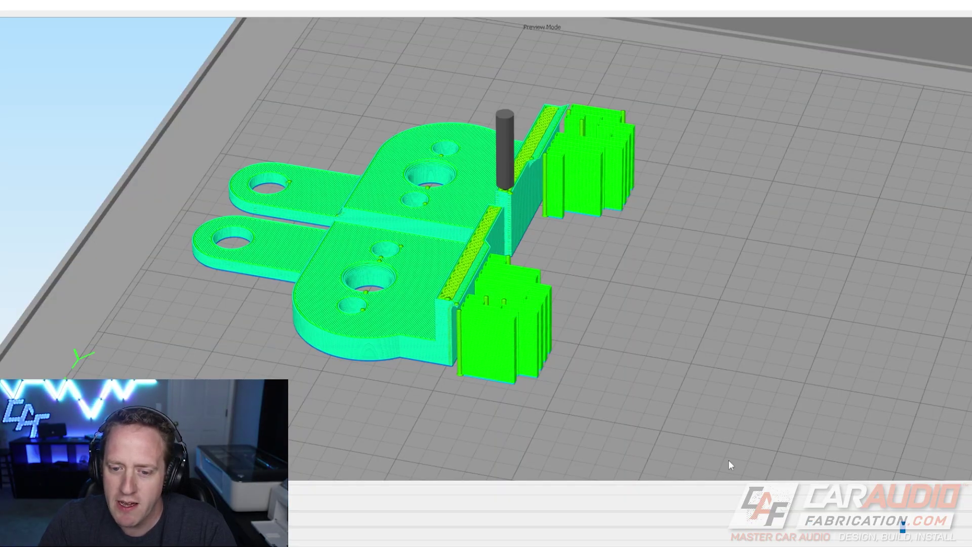
scroll(759, 341, "up", 3)
scroll(759, 342, "up", 3)
scroll(760, 342, "up", 3)
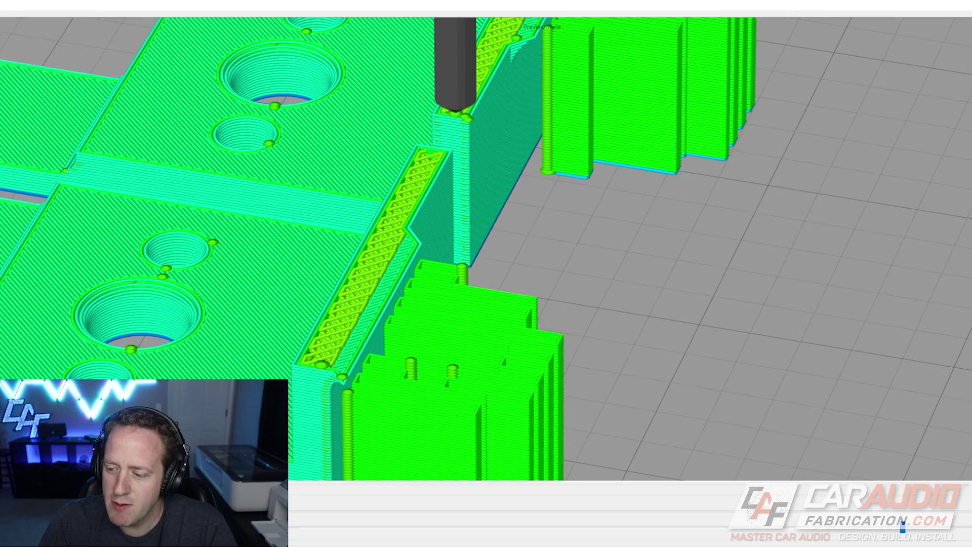
mouse_move(903, 526)
left_mouse_down()
mouse_move(920, 526)
mouse_move(903, 526)
left_mouse_up()
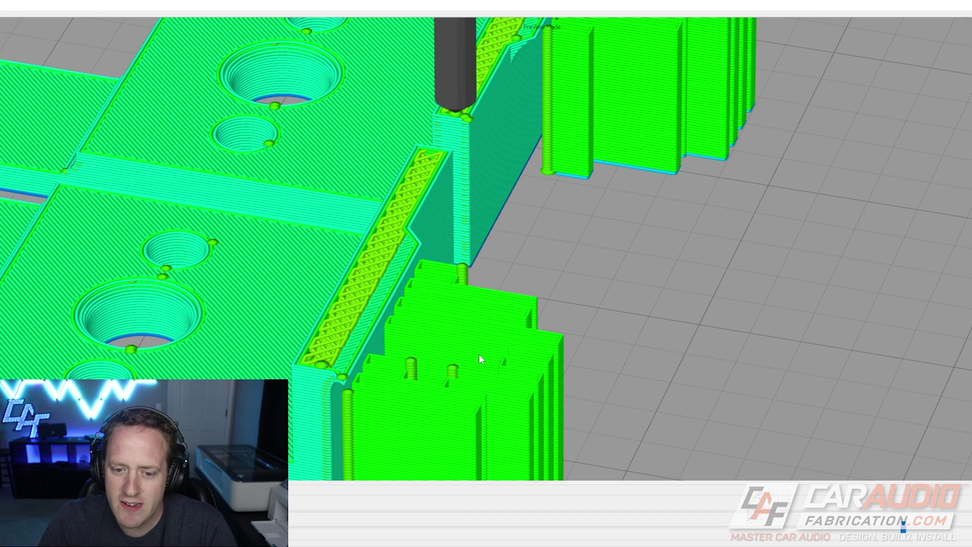
scroll(481, 359, "down", 3)
mouse_move(480, 359)
left_mouse_down()
mouse_move(526, 298)
mouse_move(471, 311)
left_mouse_up()
Zoom and orbit to inspect the bosses, nozzle and supports at full height
scroll(461, 317, "up", 2)
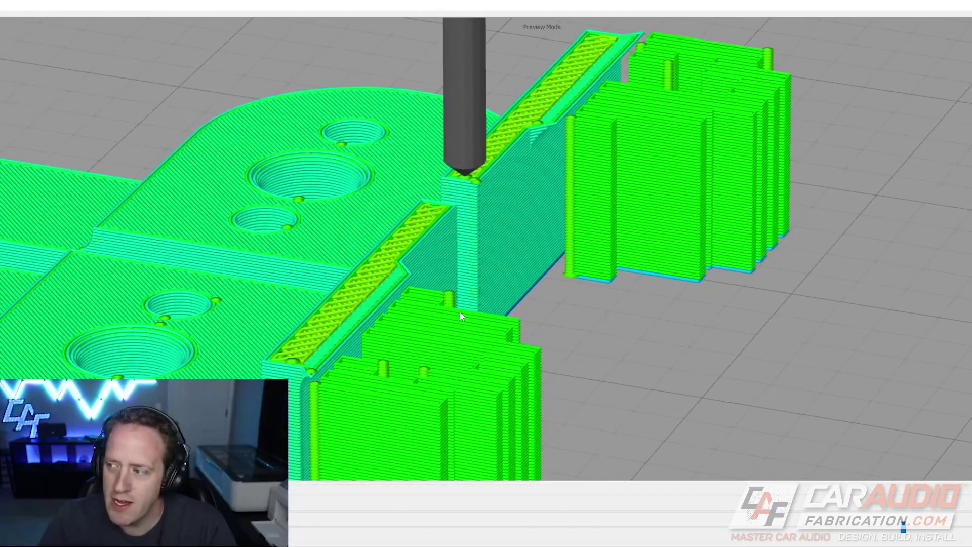
scroll(461, 316, "down", 2)
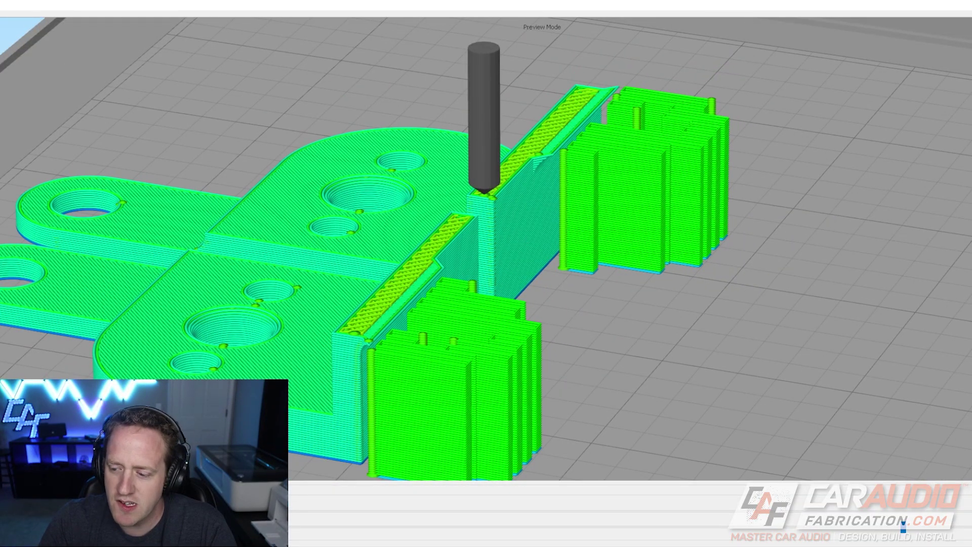
scroll(424, 382, "up", 3)
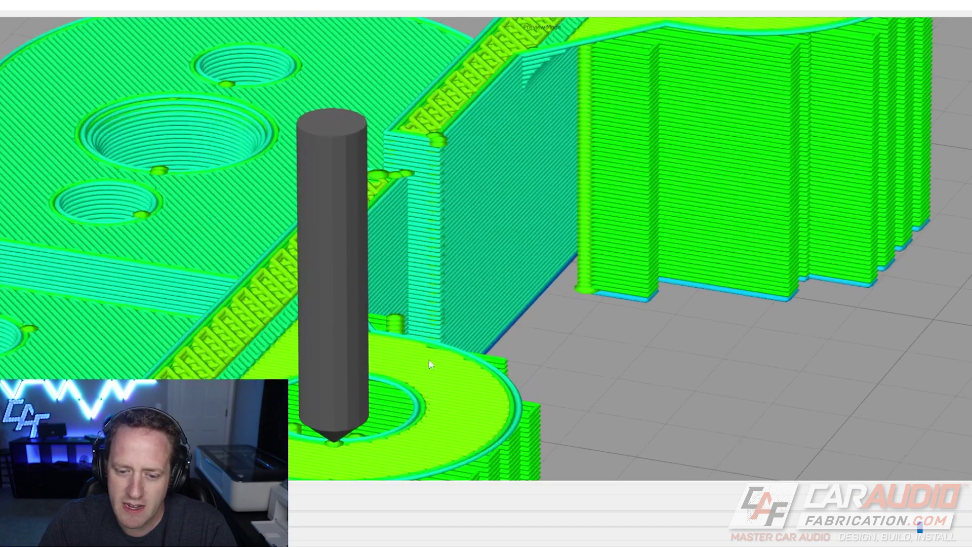
scroll(424, 381, "down", 3)
scroll(425, 381, "down", 1)
scroll(555, 262, "up", 2)
right_click_drag(554, 262, 631, 196)
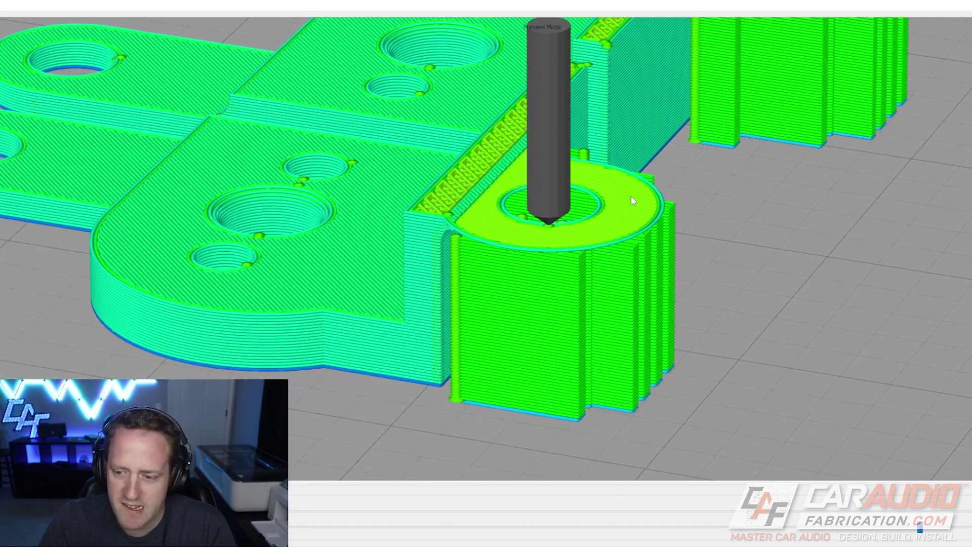
scroll(627, 213, "up", 2)
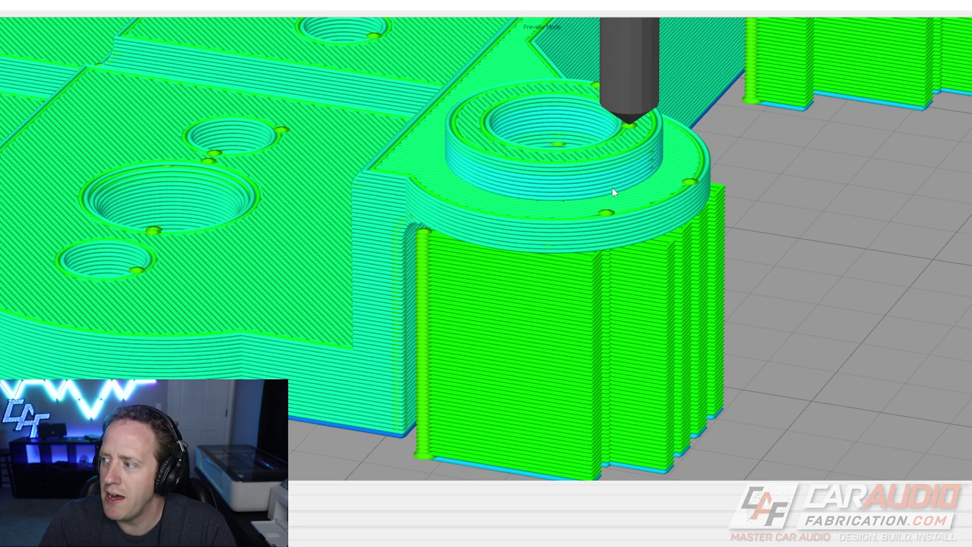
scroll(612, 192, "down", 3)
scroll(600, 190, "down", 5)
scroll(523, 229, "up", 1)
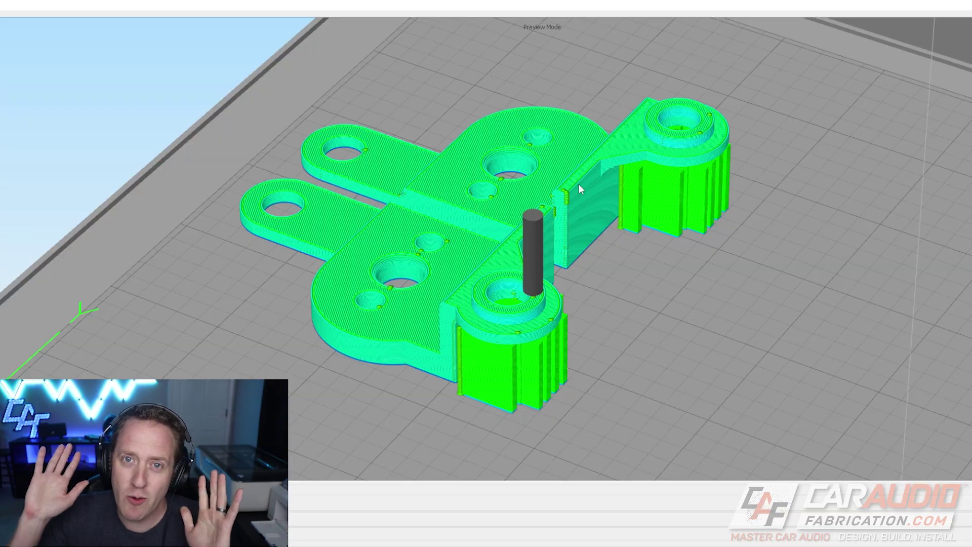
mouse_move(622, 242)
left_mouse_down()
mouse_move(602, 259)
mouse_move(612, 121)
mouse_move(560, 114)
mouse_move(556, 136)
mouse_move(572, 152)
mouse_move(553, 173)
left_mouse_up()
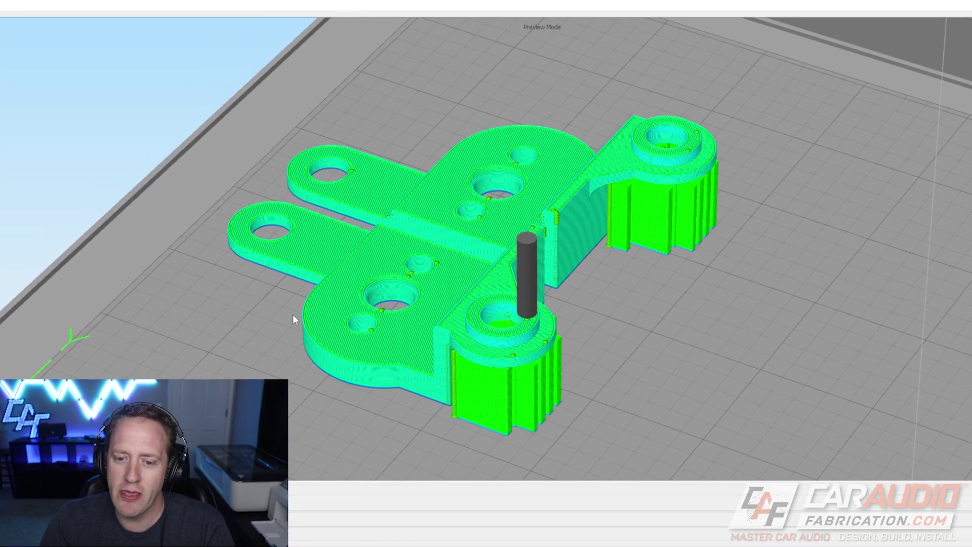